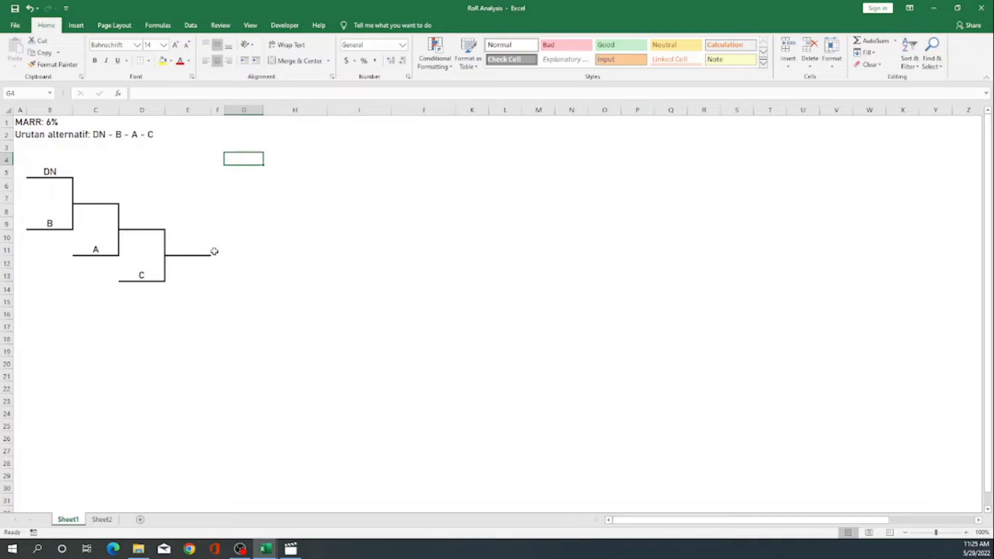
# - Enter the table headers Tahun, DN, B and Arus Kas Inkremental in cells G4 to J4
pyautogui.write('Tahun')
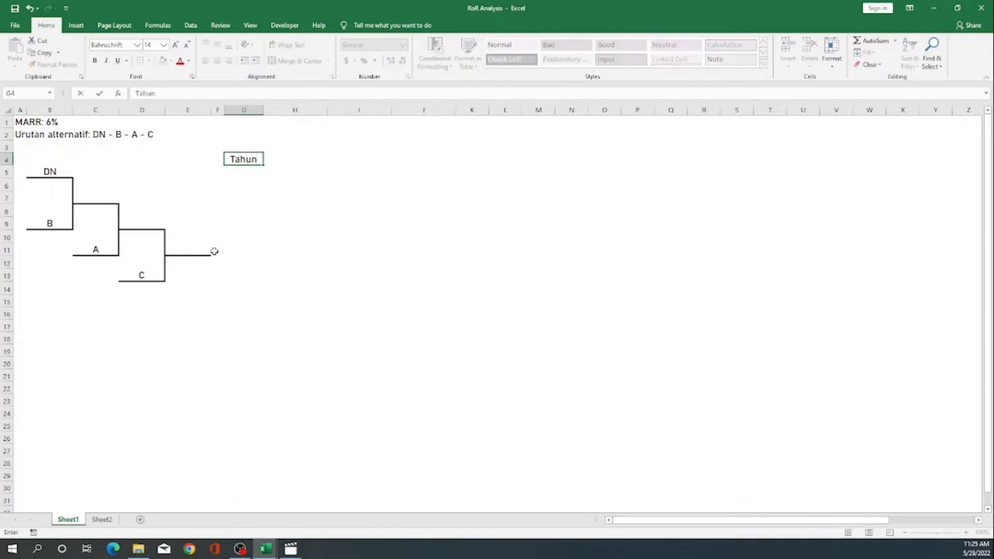
pyautogui.press('Tab')
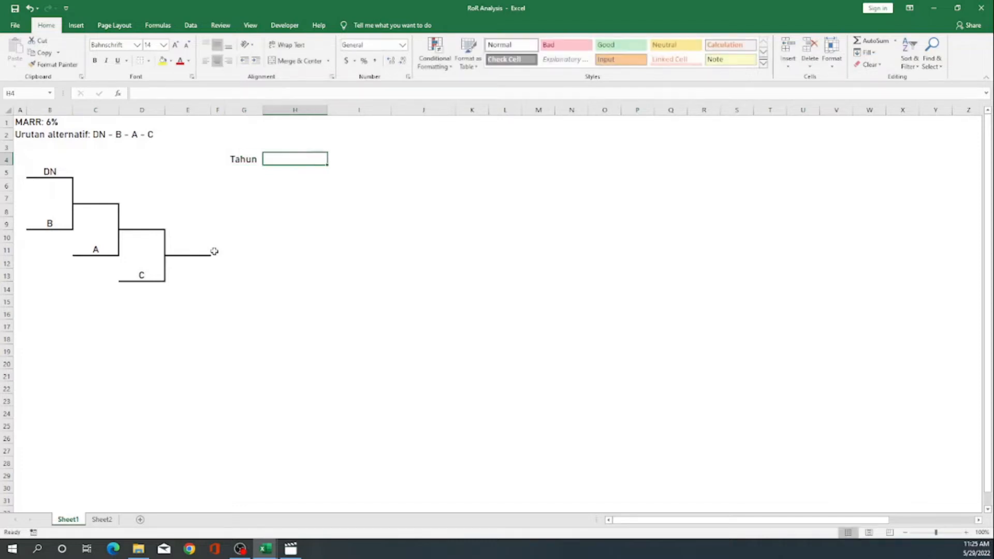
pyautogui.write('Dn')
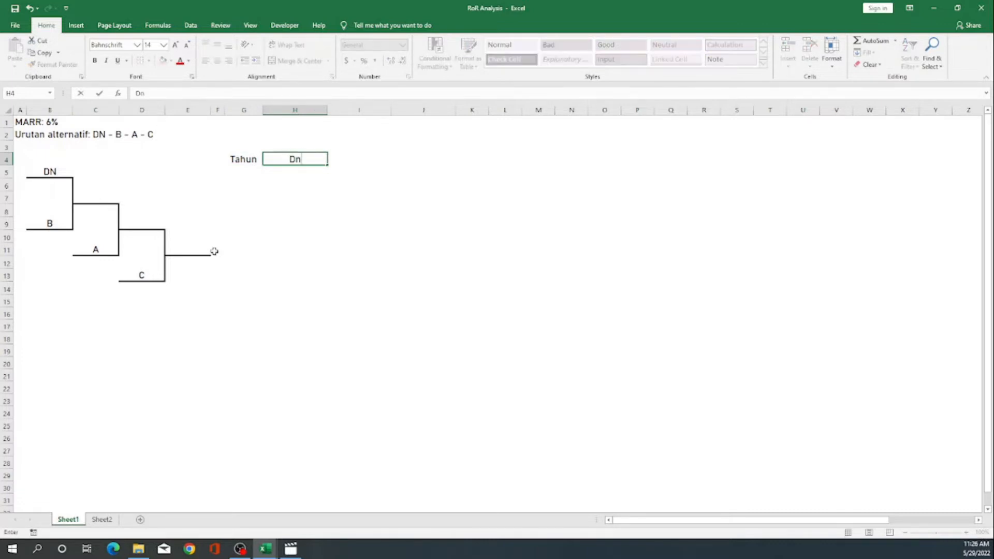
pyautogui.press('BackSpace')
pyautogui.write('N')
pyautogui.press('Tab')
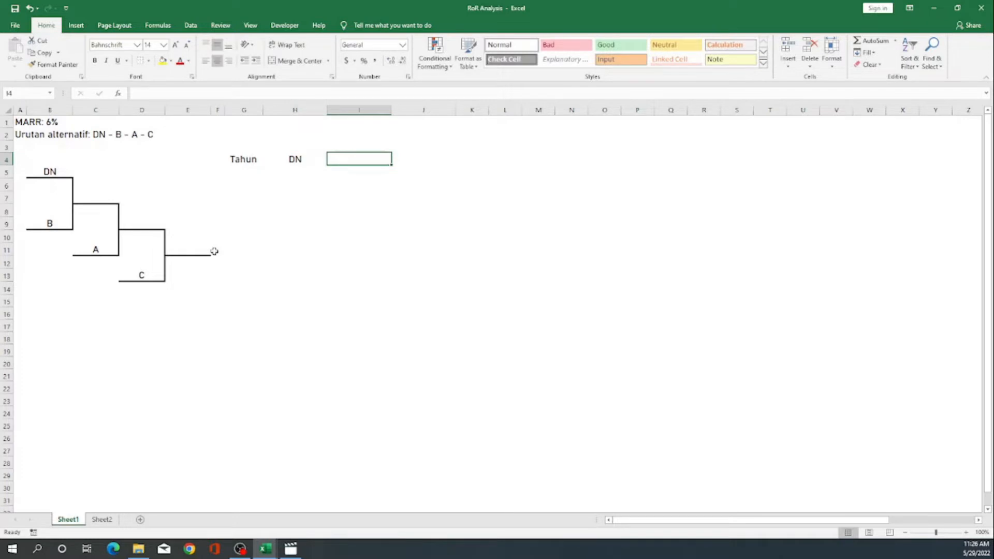
pyautogui.write('B')
pyautogui.press('Tab')
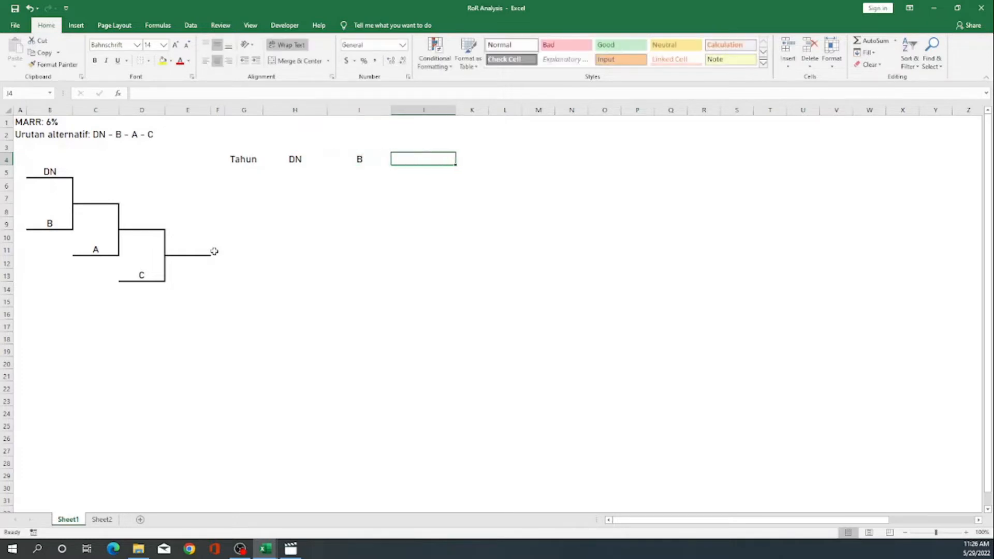
pyautogui.write('Arus')
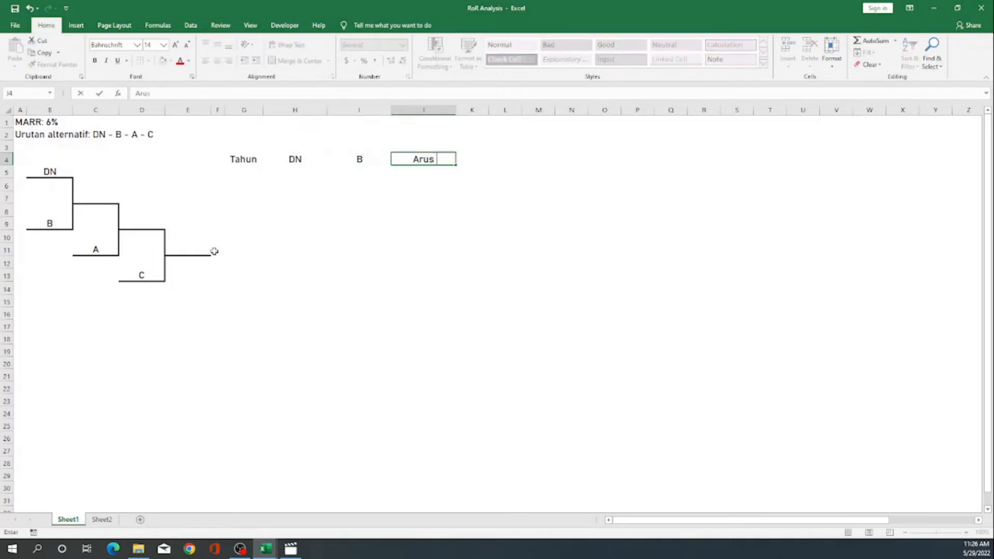
pyautogui.write(' Kas Inkremen')
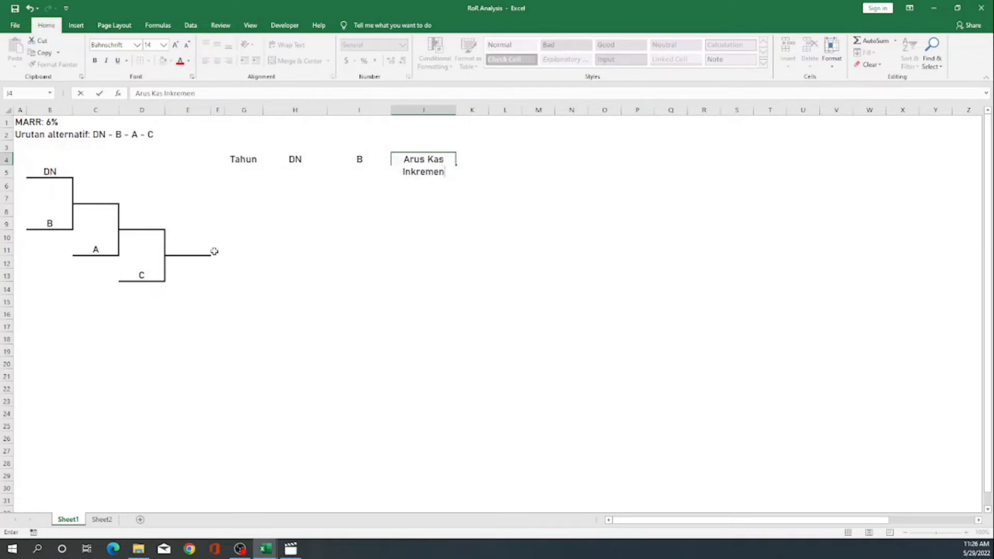
pyautogui.write('tal')
pyautogui.press('Return')
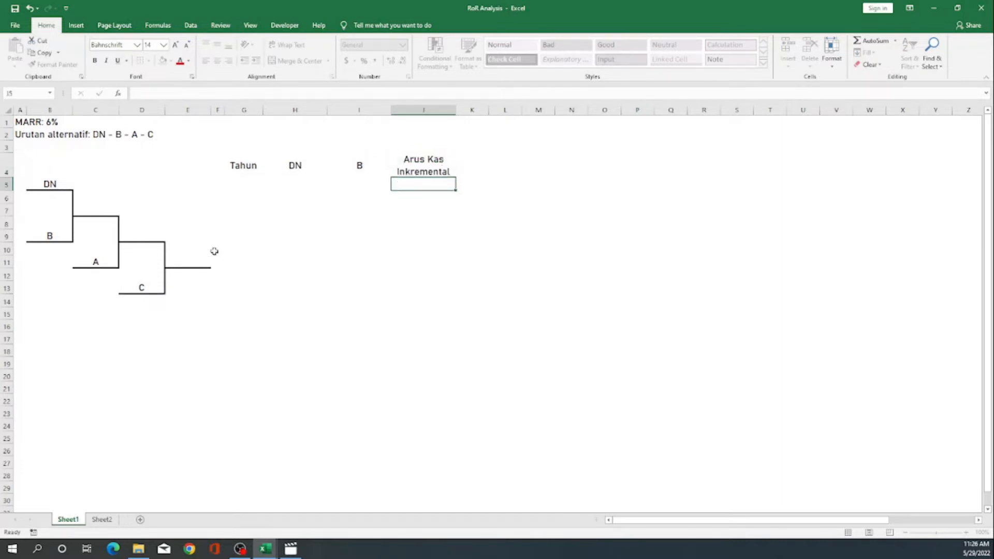
# - Fill the Tahun column with the year series 0 to 20 in cells G5 to G25
pyautogui.press('Left')
pyautogui.press('Left')
pyautogui.press('Left')
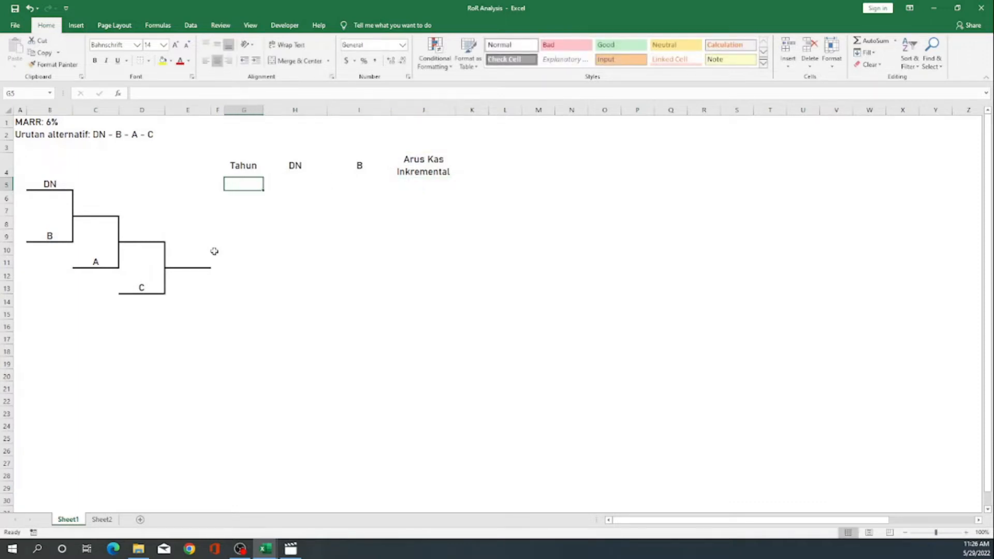
pyautogui.write('0')
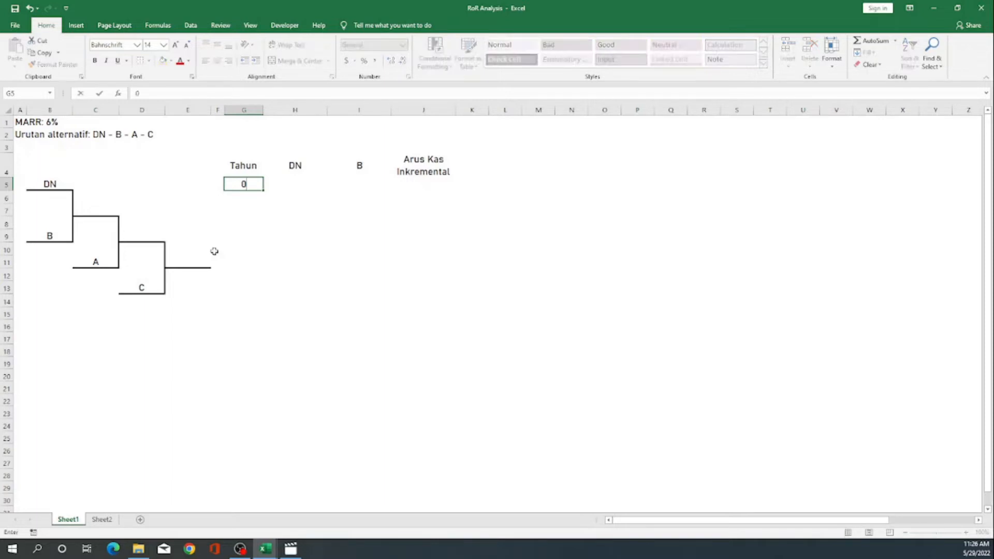
pyautogui.press('Return')
pyautogui.write('1')
pyautogui.press('Return')
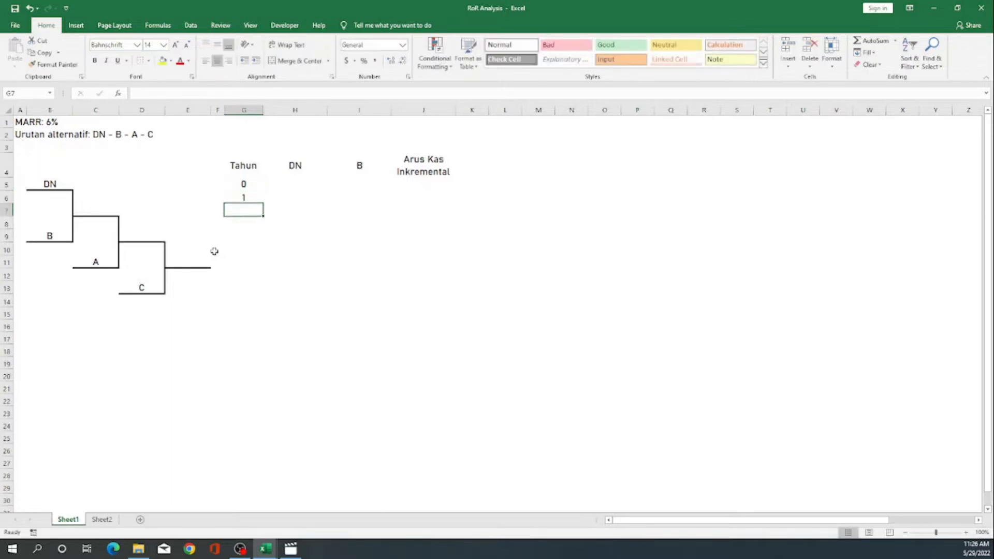
pyautogui.press('Up')
pyautogui.press('Up')
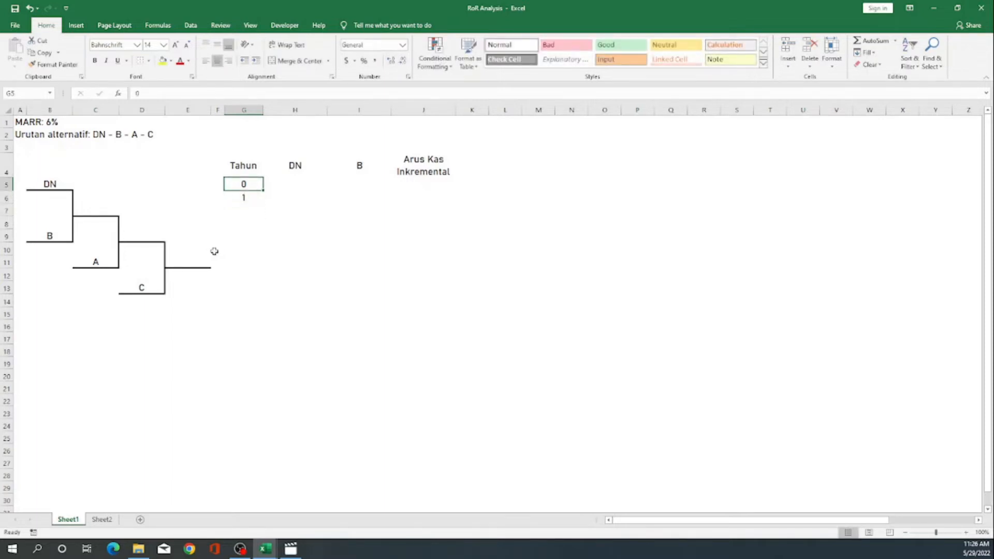
pyautogui.hotkey('shift', 'Down')
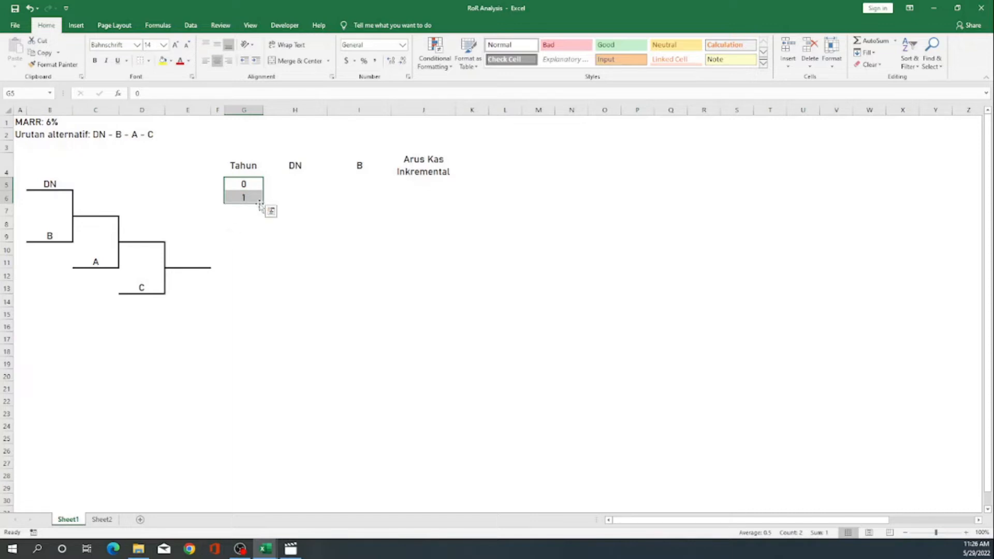
pyautogui.moveTo(264, 204); pyautogui.dragTo(275, 438)
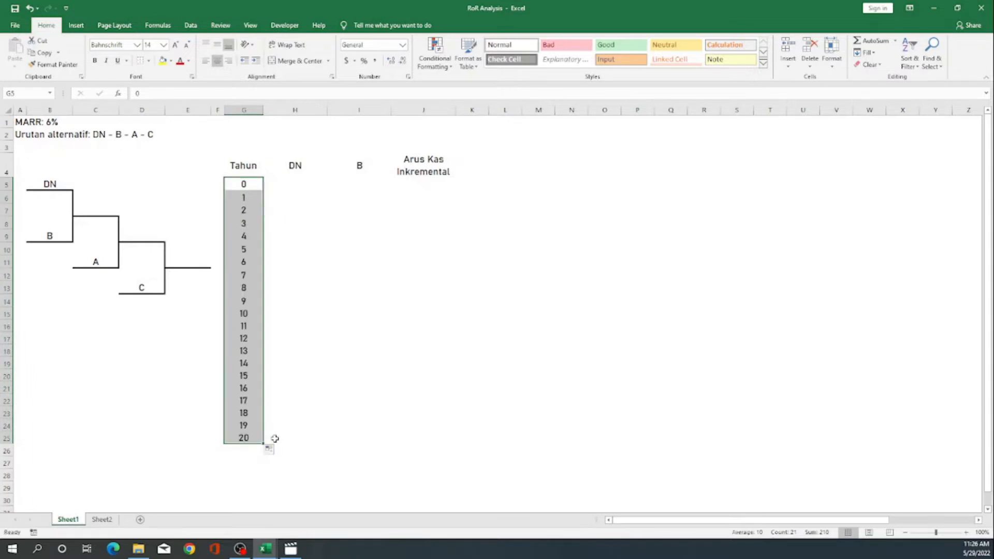
# - Fill the DN column with 0 for every year from 0 to 20
pyautogui.press('Right')
pyautogui.hotkey('shift', 'Down')
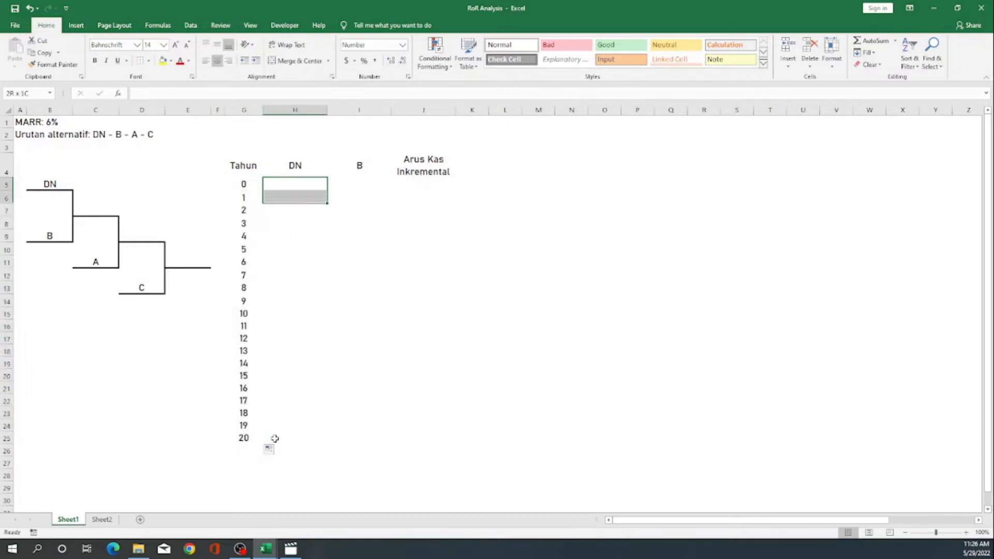
pyautogui.hotkey('shift', 'Down')
pyautogui.hotkey('shift', 'Down')
pyautogui.hotkey('shift', 'Down')
pyautogui.hotkey('shift', 'Down')
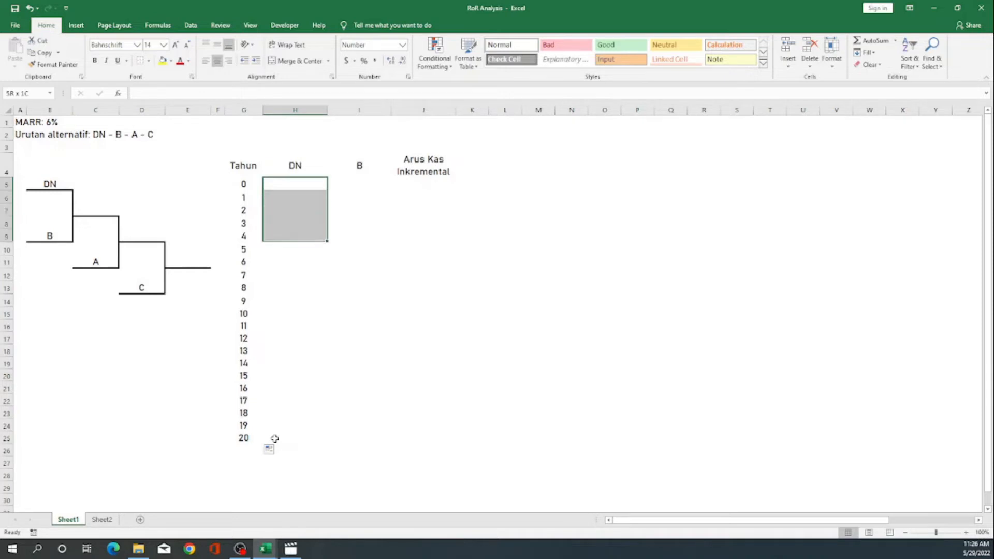
pyautogui.hotkey('shift', 'Down')
pyautogui.hotkey('shift', 'Down')
pyautogui.hotkey('shift', 'Down')
pyautogui.hotkey('shift', 'Down')
pyautogui.hotkey('shift', 'Down')
pyautogui.hotkey('shift', 'Down')
pyautogui.hotkey('shift', 'Down')
pyautogui.hotkey('shift', 'Down')
pyautogui.hotkey('shift', 'Down')
pyautogui.hotkey('shift', 'Down')
pyautogui.hotkey('shift', 'Down')
pyautogui.hotkey('shift', 'Down')
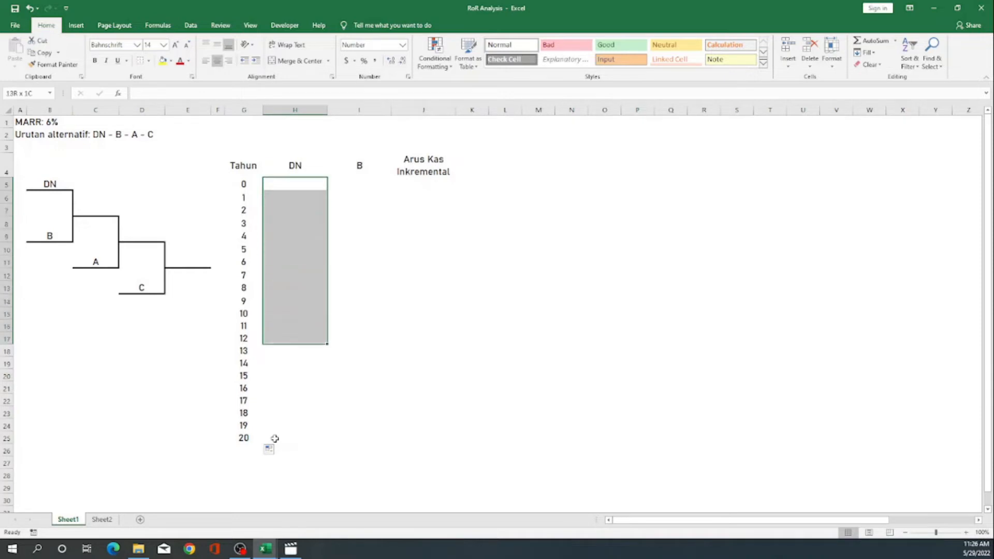
pyautogui.hotkey('shift', 'Down')
pyautogui.hotkey('shift', 'Down')
pyautogui.hotkey('shift', 'Down')
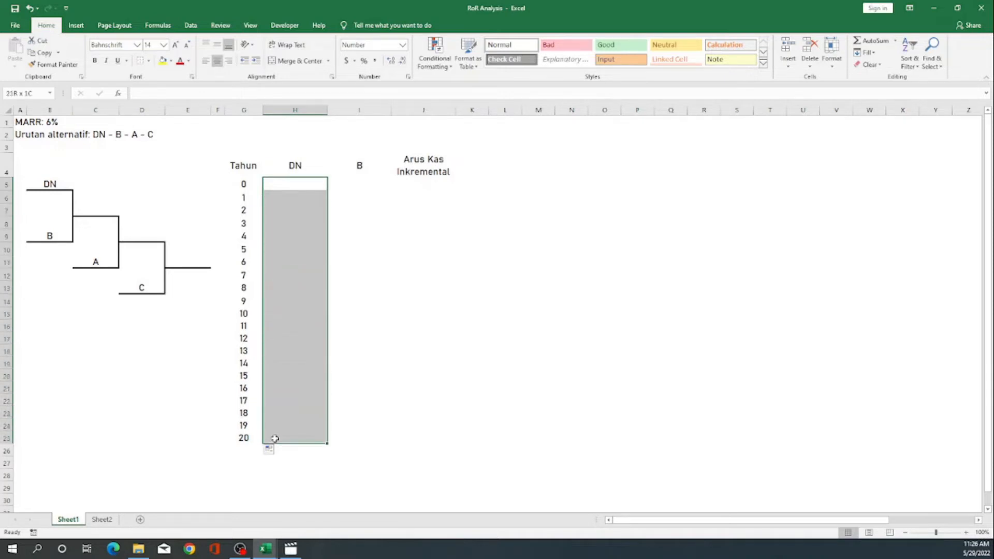
pyautogui.write('0')
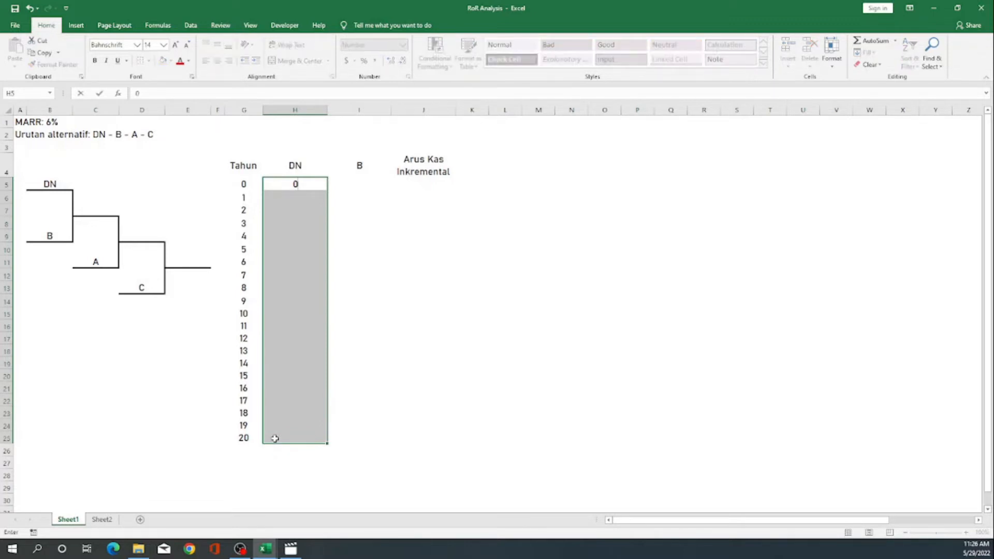
pyautogui.hotkey('ctrl', 'Return')
# - Check Mesin B's data in the problem statement on Sheet2 and enter -10000000 as B's year 0 cash flow on Sheet1
pyautogui.press('Right')
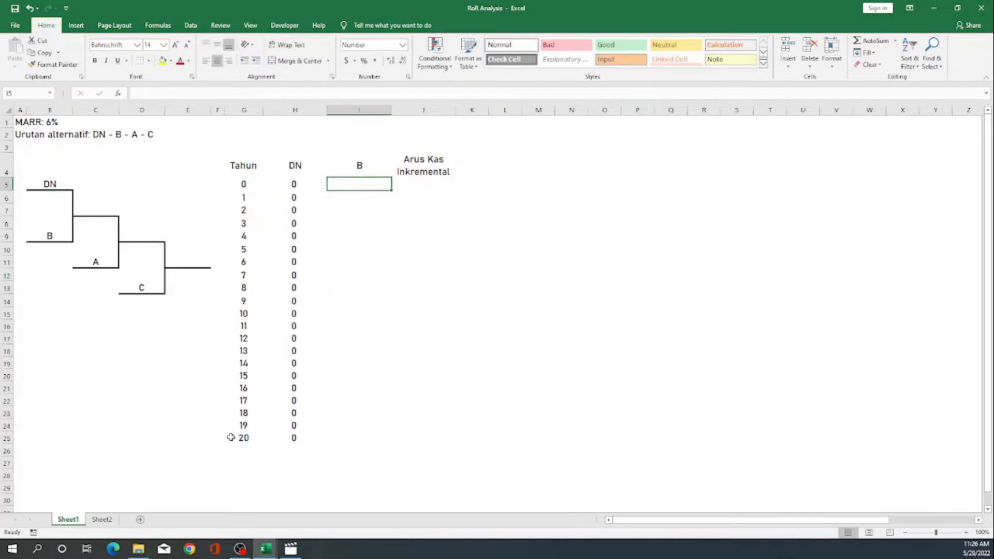
pyautogui.click(111, 520)
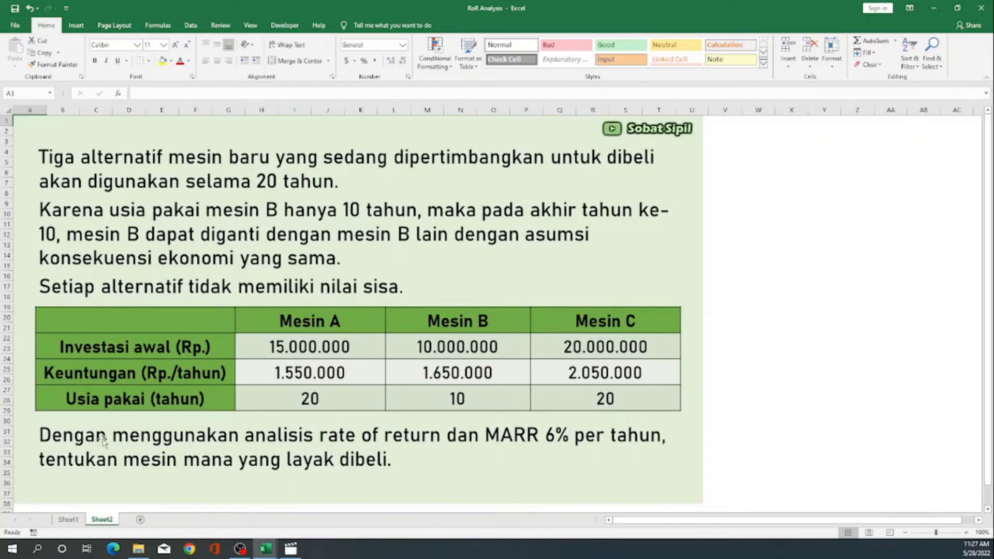
pyautogui.click(76, 523)
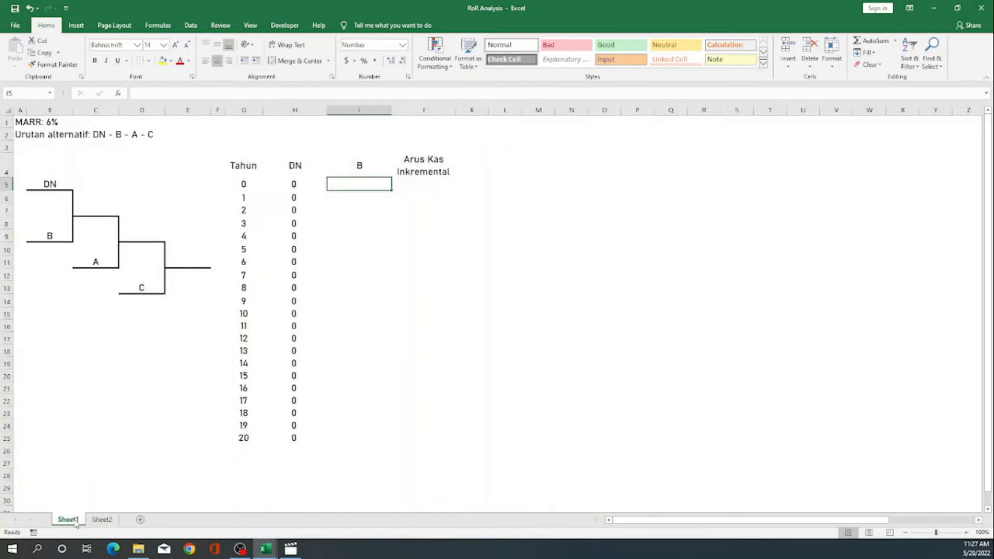
pyautogui.write('-100')
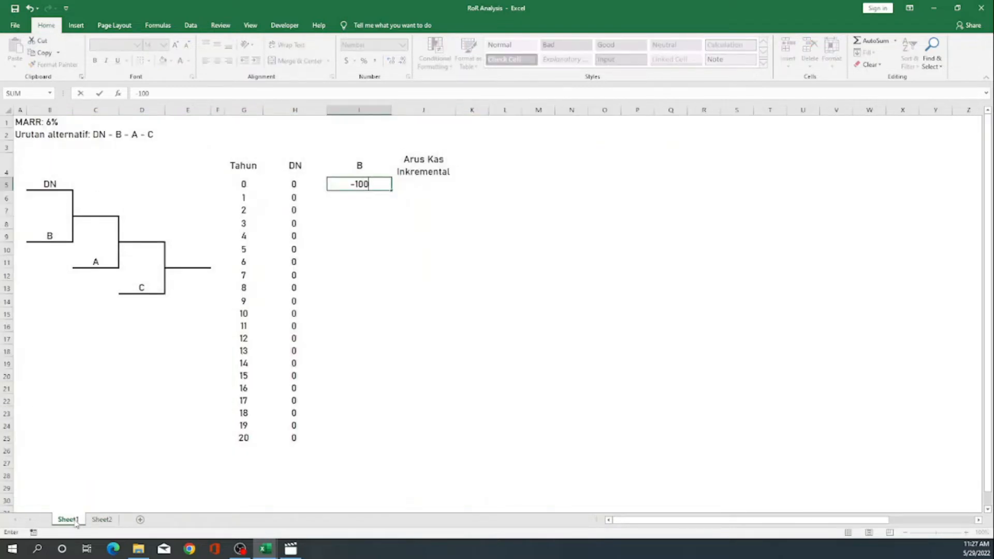
pyautogui.write('00000')
pyautogui.press('Return')
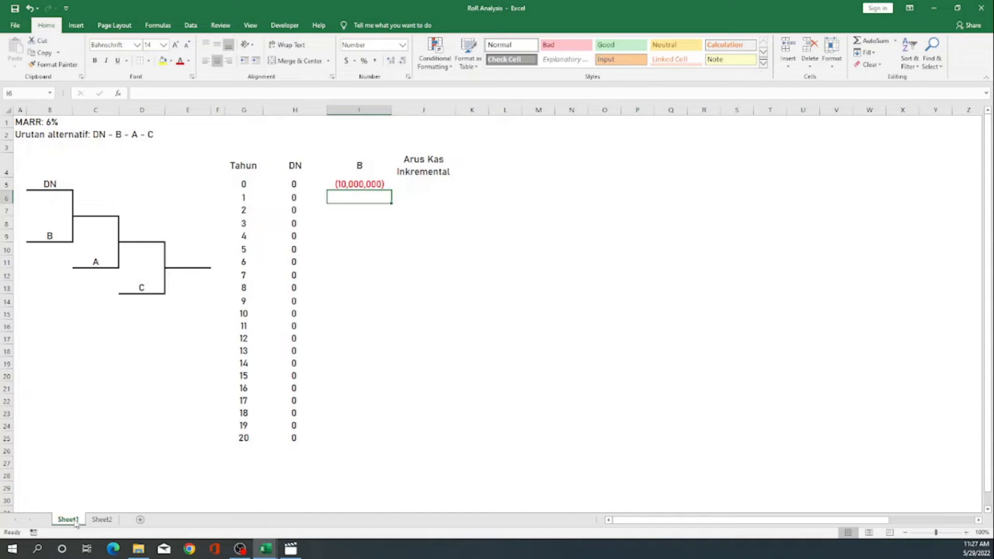
# - Fill column B with 1650000 for years 1 to 10
pyautogui.hotkey('shift', 'Down')
pyautogui.hotkey('shift', 'Down')
pyautogui.hotkey('shift', 'Down')
pyautogui.hotkey('shift', 'Down')
pyautogui.hotkey('shift', 'Down')
pyautogui.hotkey('shift', 'Down')
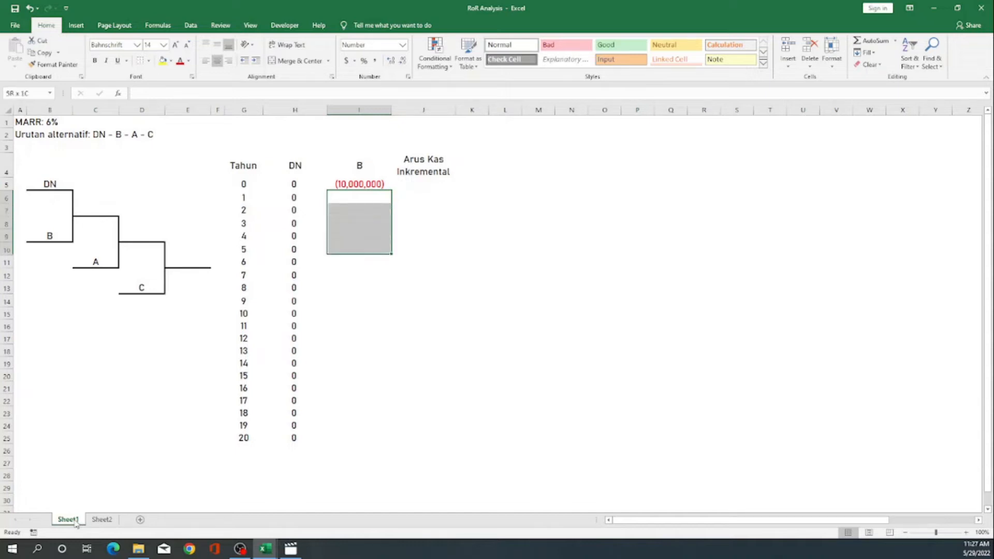
pyautogui.hotkey('shift', 'Down')
pyautogui.hotkey('shift', 'Down')
pyautogui.hotkey('shift', 'Down')
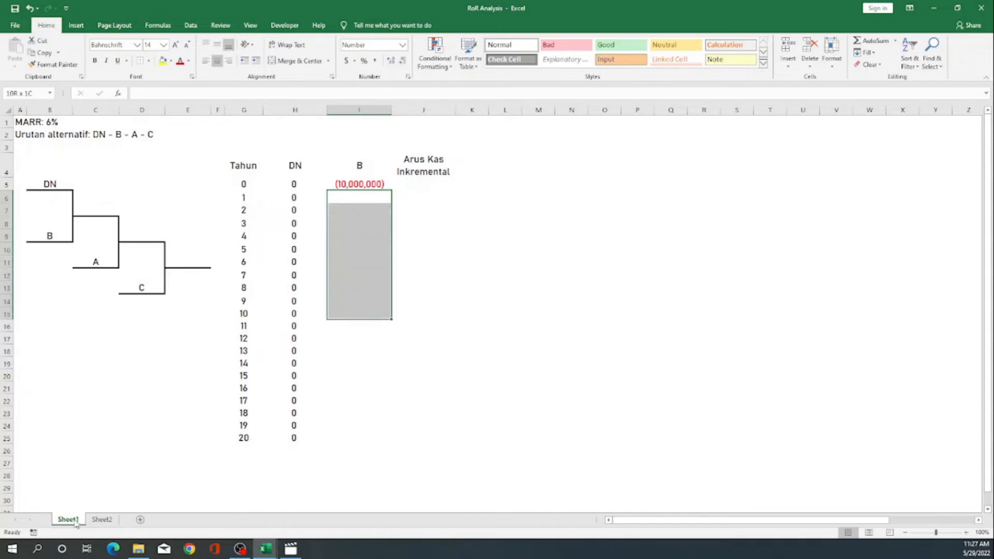
pyautogui.write('1')
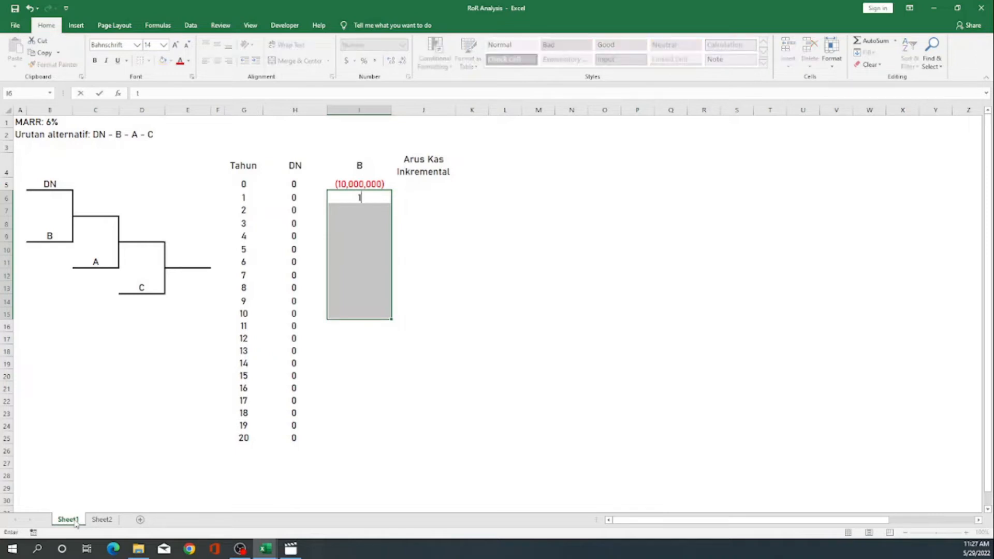
pyautogui.write('650000')
pyautogui.hotkey('ctrl', 'Return')
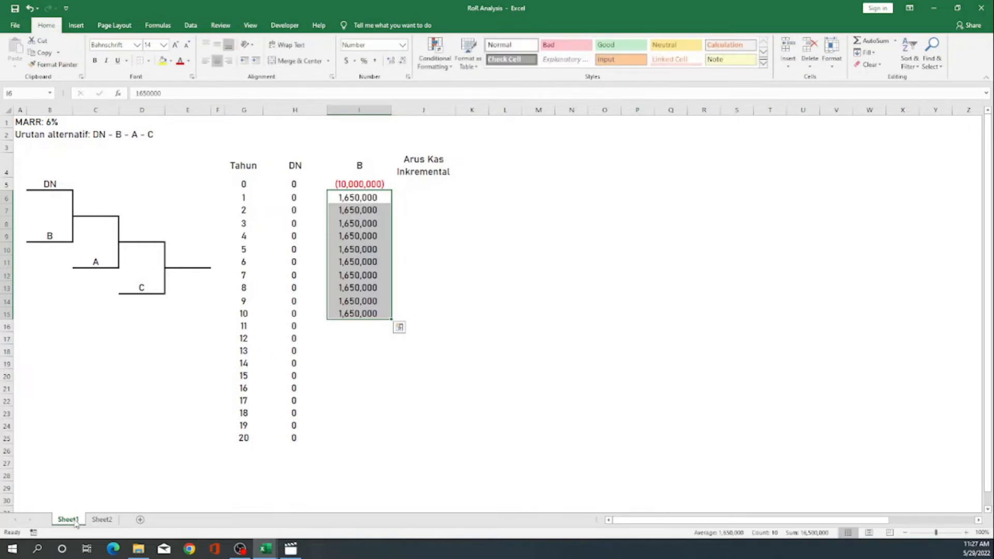
pyautogui.press('Down')
pyautogui.press('Down')
pyautogui.press('Down')
pyautogui.press('Down')
pyautogui.press('Down')
pyautogui.press('Down')
pyautogui.press('Down')
pyautogui.press('Down')
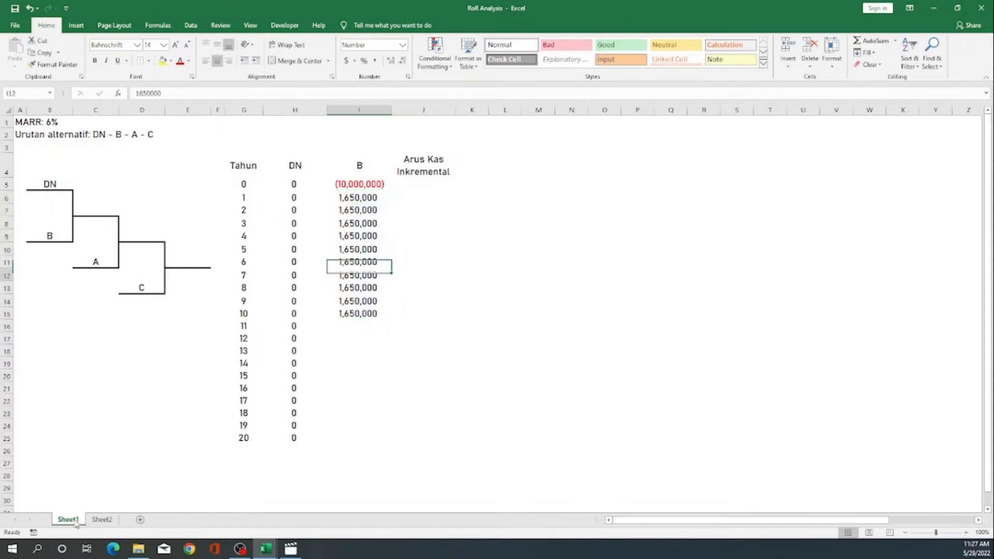
pyautogui.press('Down')
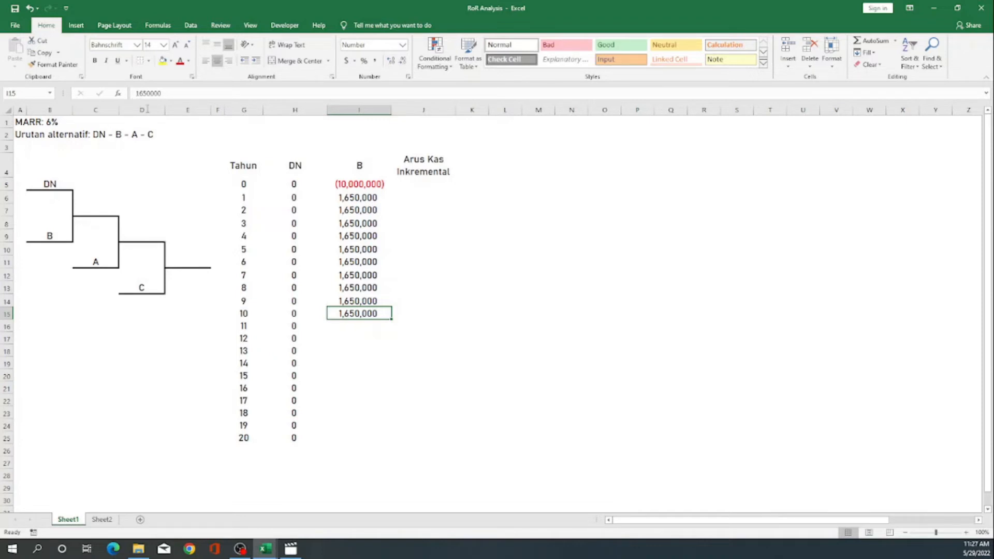
pyautogui.click(161, 94)
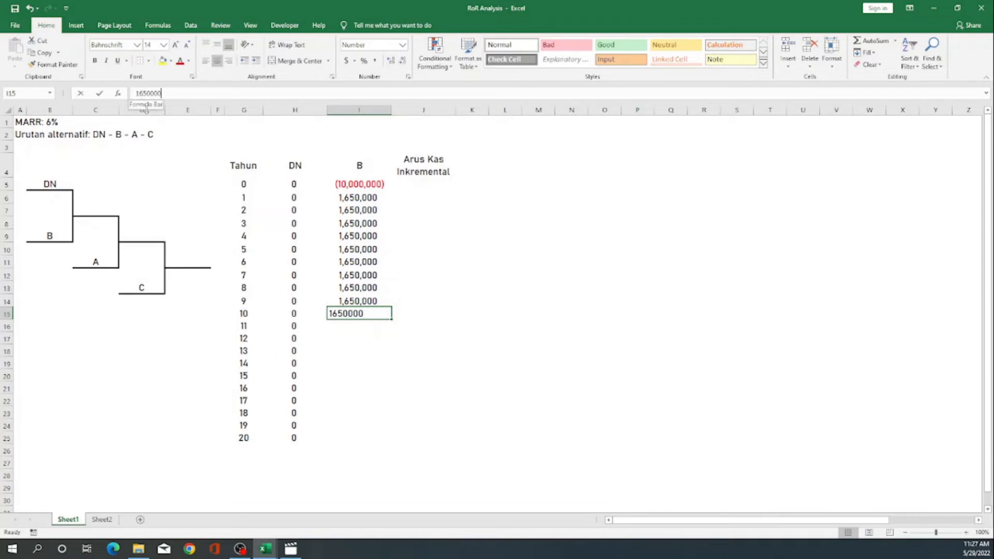
pyautogui.press('Home')
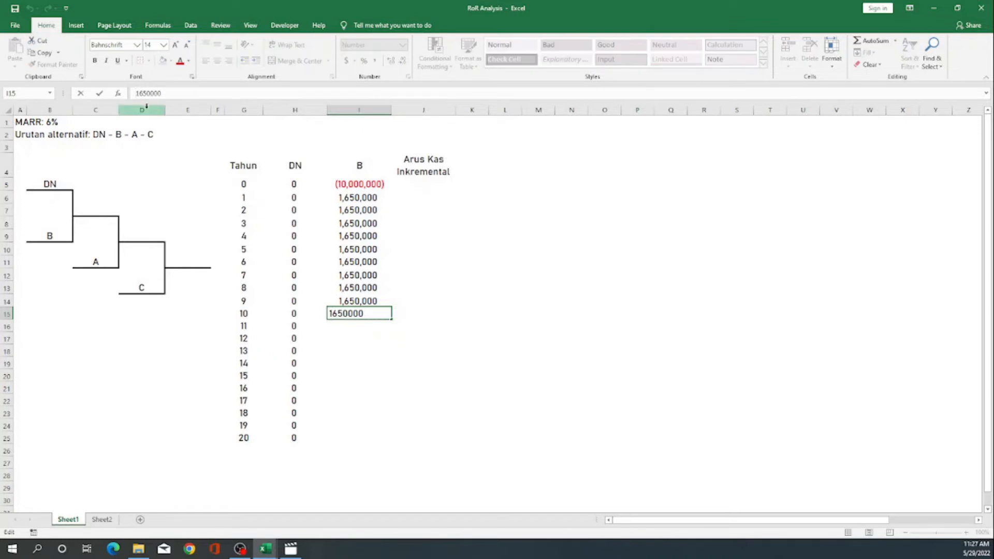
pyautogui.write('=')
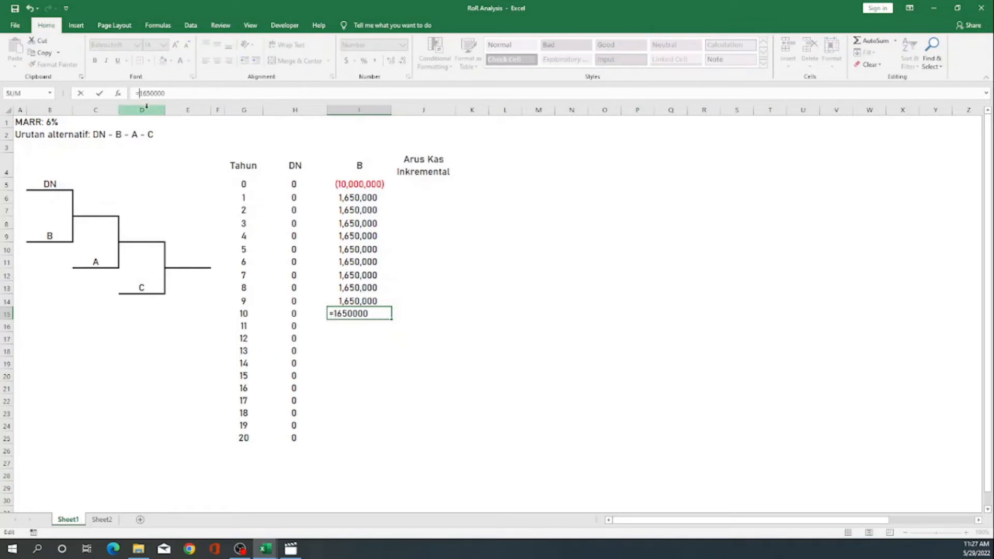
pyautogui.press('Right')
pyautogui.press('Right')
pyautogui.press('Right')
pyautogui.press('Right')
pyautogui.press('Right')
pyautogui.press('Right')
pyautogui.press('Right')
pyautogui.write('-10000000')
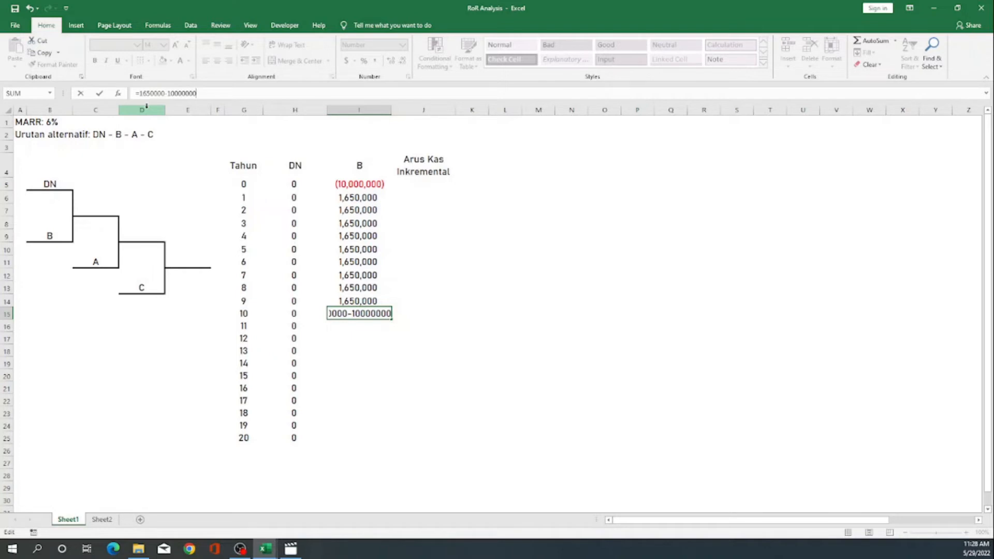
pyautogui.press('Return')
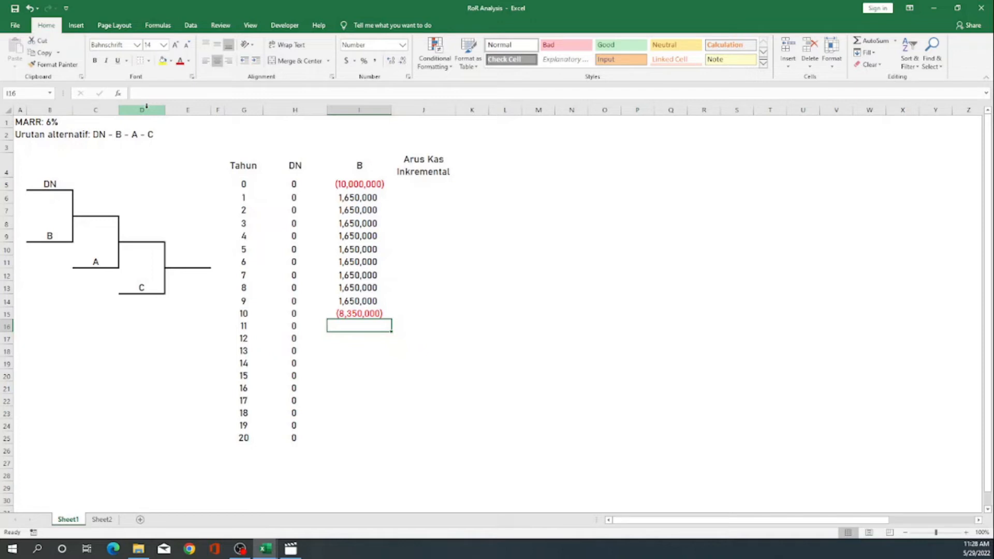
# - Fill column B with 1650000 for years 11 to 20
pyautogui.hotkey('shift', 'Down')
pyautogui.hotkey('shift', 'Down')
pyautogui.hotkey('shift', 'Down')
pyautogui.hotkey('shift', 'Down')
pyautogui.hotkey('shift', 'Down')
pyautogui.hotkey('shift', 'Down')
pyautogui.hotkey('shift', 'Down')
pyautogui.hotkey('shift', 'Down')
pyautogui.hotkey('shift', 'Down')
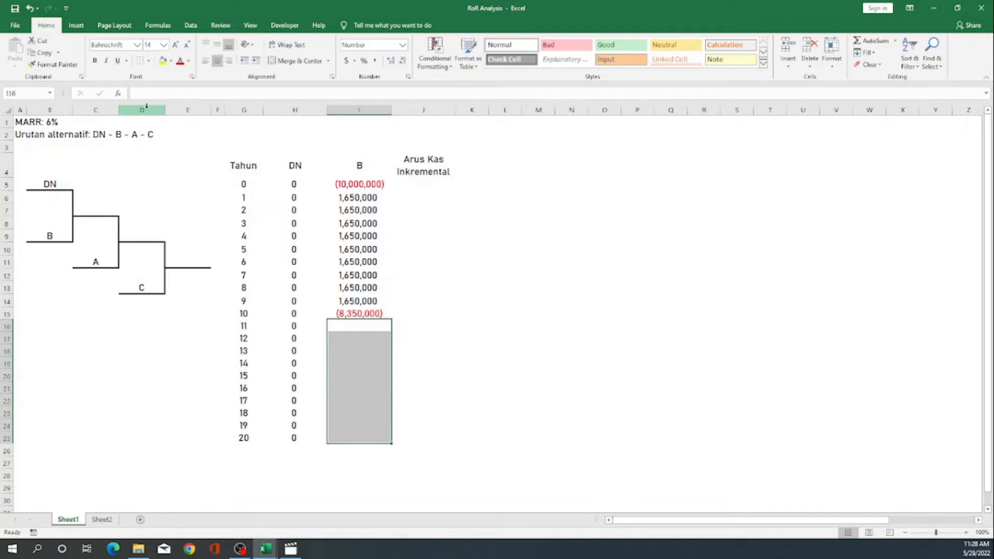
pyautogui.write('1650')
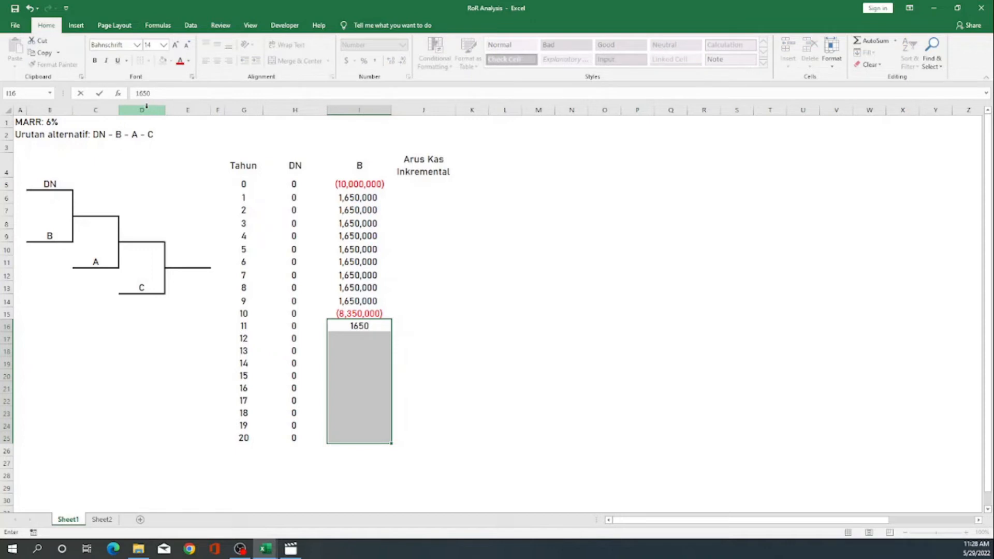
pyautogui.write('000')
pyautogui.hotkey('ctrl', 'Return')
pyautogui.press('Down')
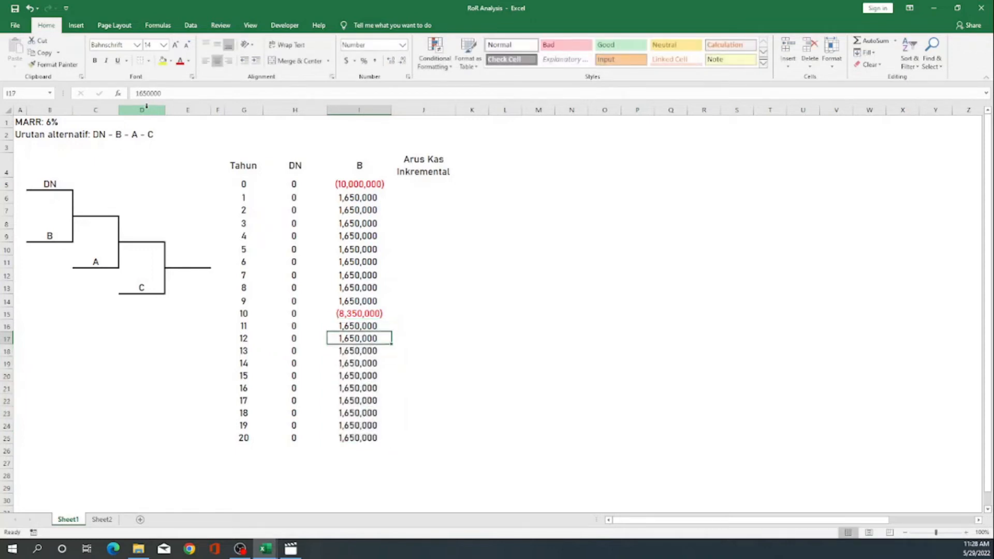
pyautogui.press('Up')
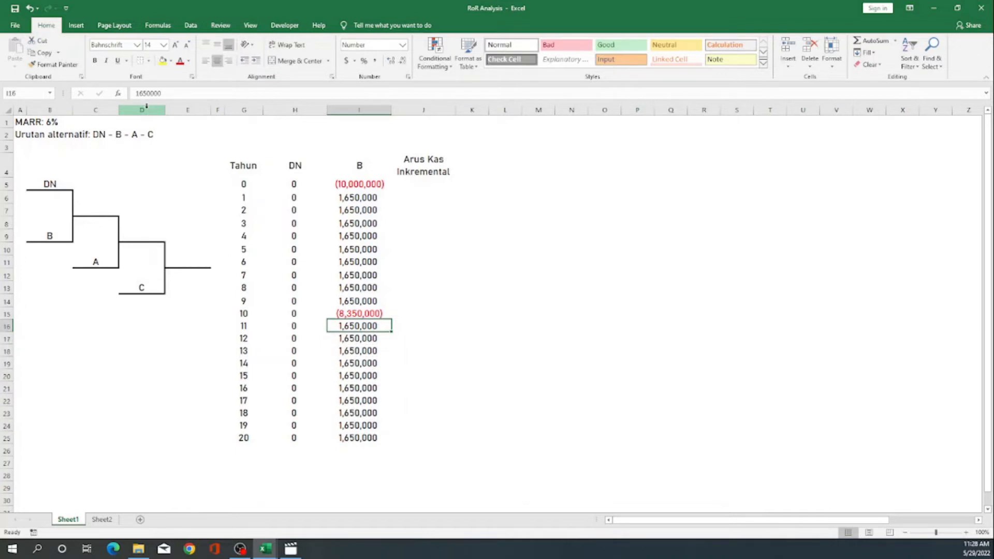
pyautogui.press('Up')
pyautogui.press('Up')
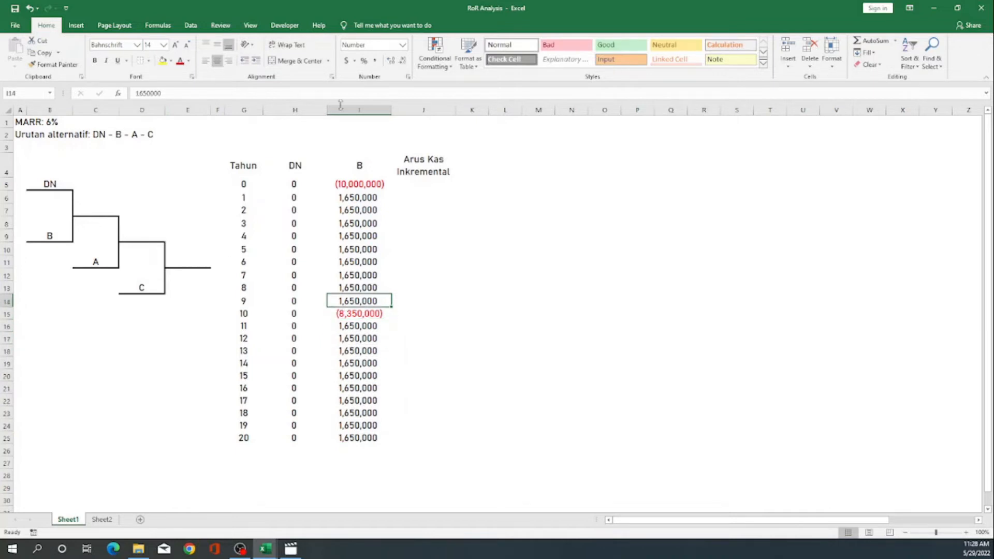
# - Enter =I5-H5 in the year 0 cell of Arus Kas Inkremental and fill the formula down to year 20
pyautogui.click(432, 185)
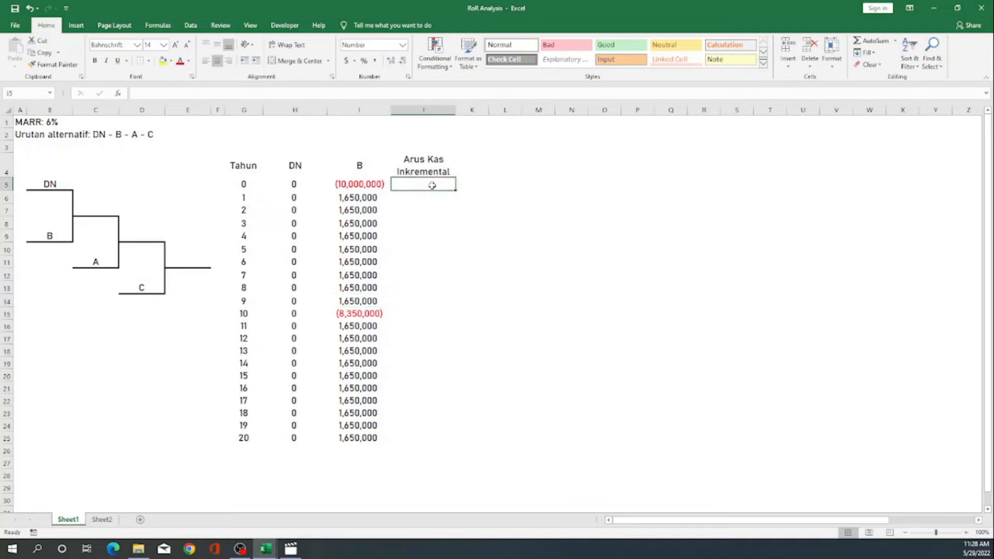
pyautogui.write('=')
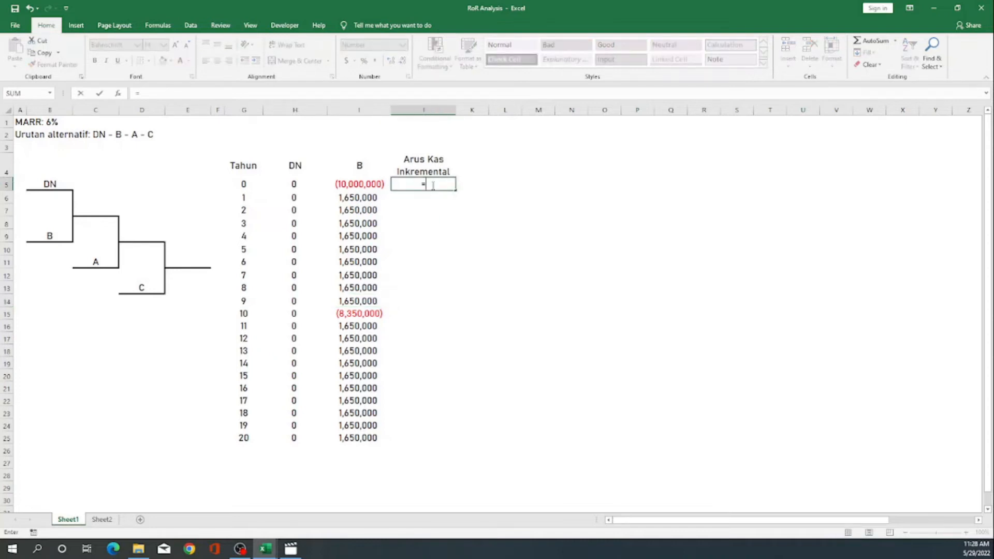
pyautogui.press('Left')
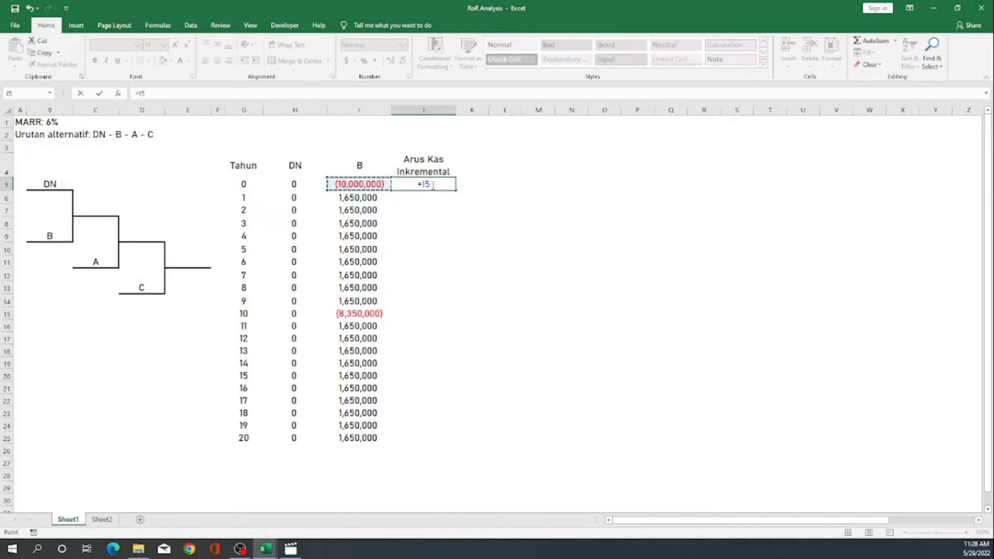
pyautogui.write('-')
pyautogui.press('Left')
pyautogui.press('Left')
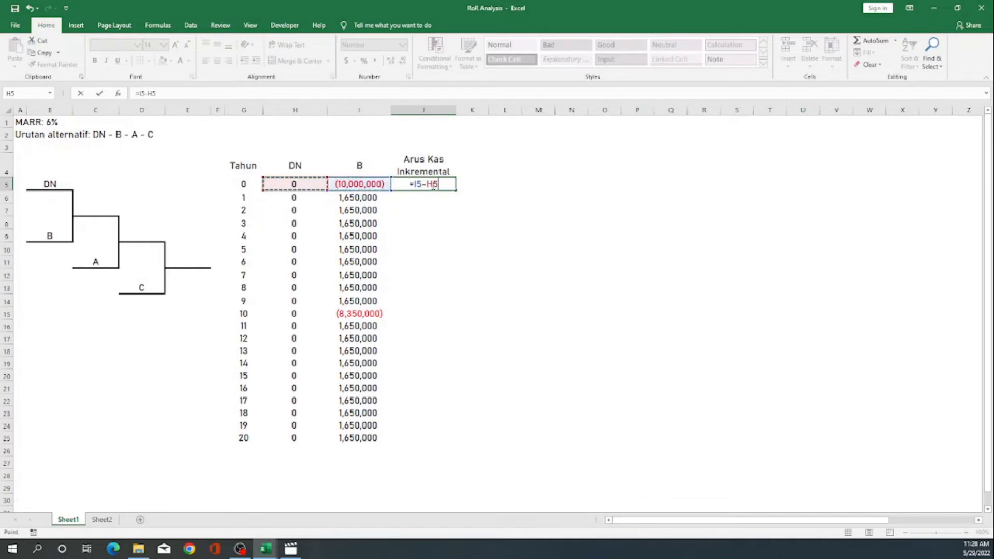
pyautogui.press('Return')
pyautogui.click(432, 185)
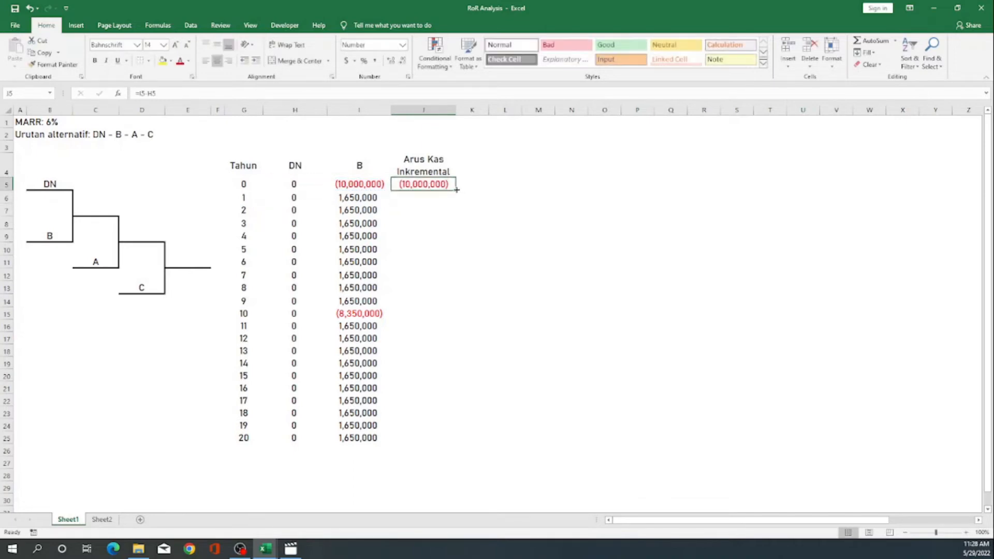
pyautogui.doubleClick(456, 190)
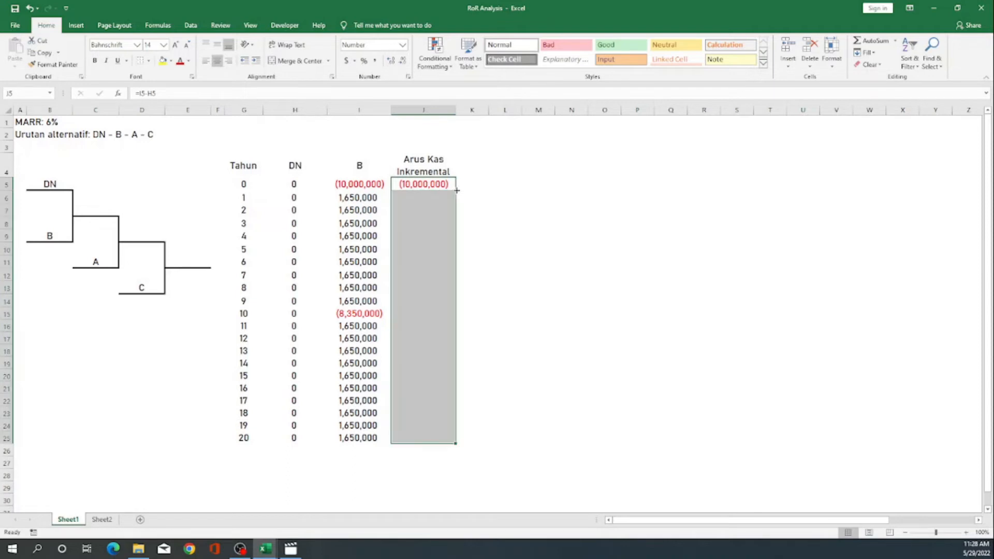
pyautogui.click(481, 206)
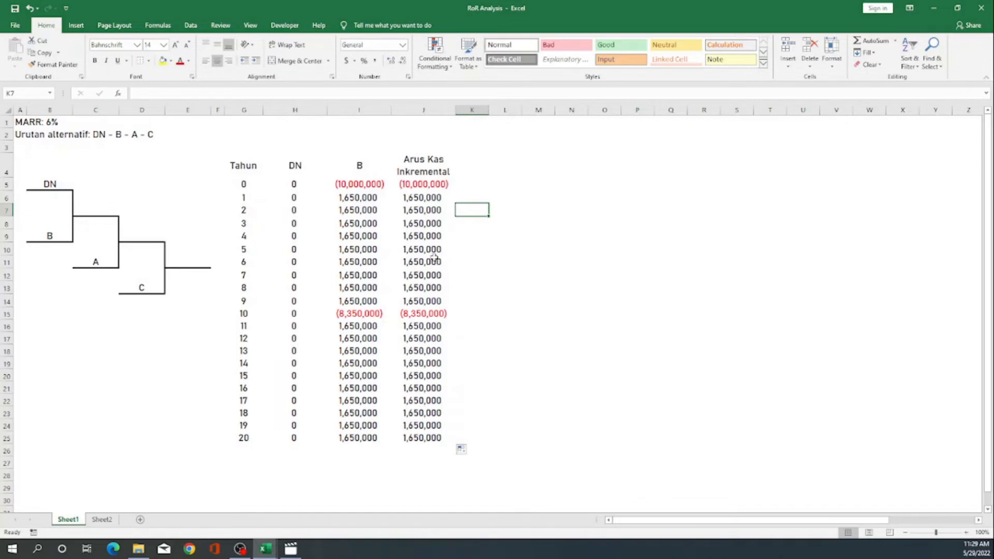
pyautogui.press('Down')
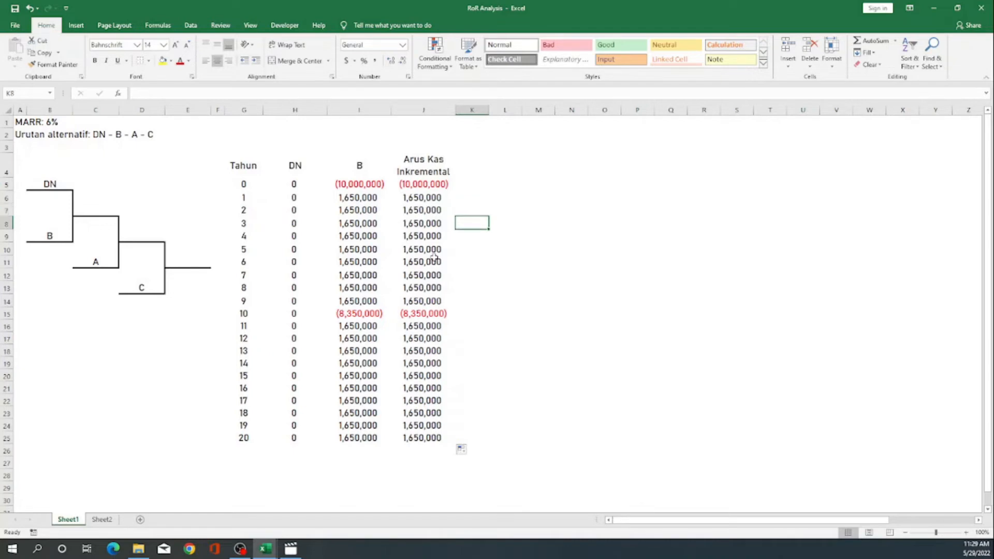
pyautogui.press('Down')
pyautogui.press('Down')
pyautogui.press('Down')
pyautogui.press('Down')
pyautogui.press('Down')
pyautogui.press('Down')
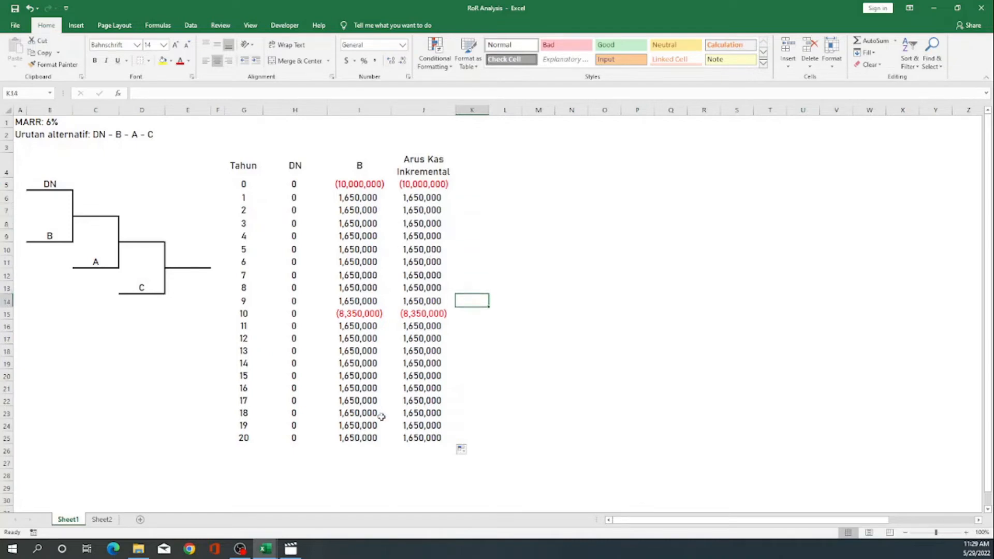
# - Enter the label "irr =" in cell I26, directly below B's year 20 cash flow
pyautogui.click(363, 450)
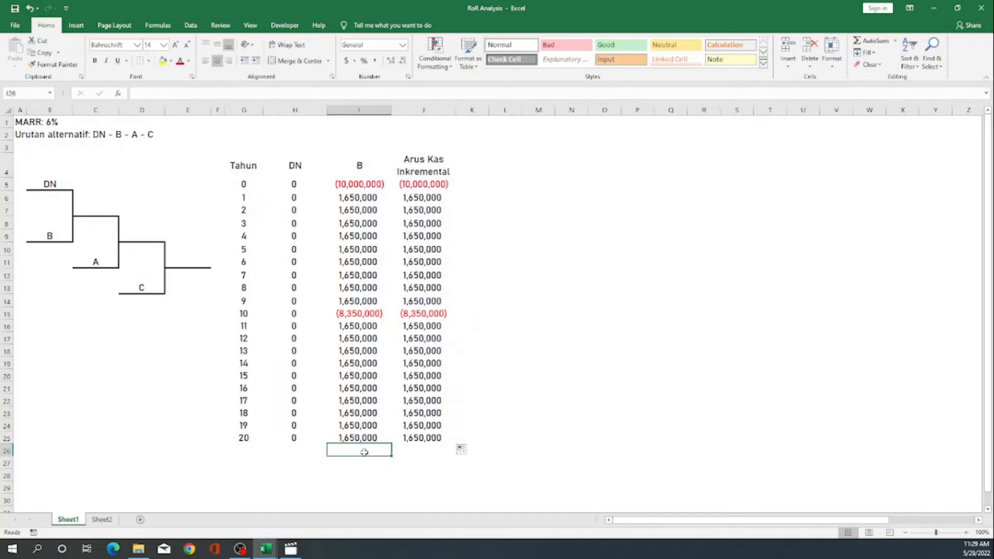
pyautogui.write('irr')
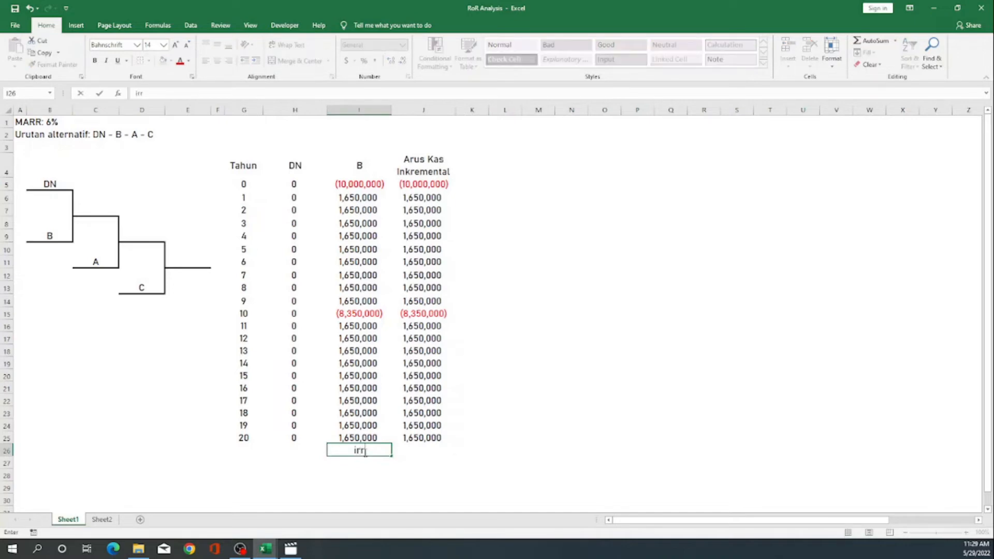
pyautogui.write(' =')
pyautogui.press('Return')
pyautogui.press('Up')
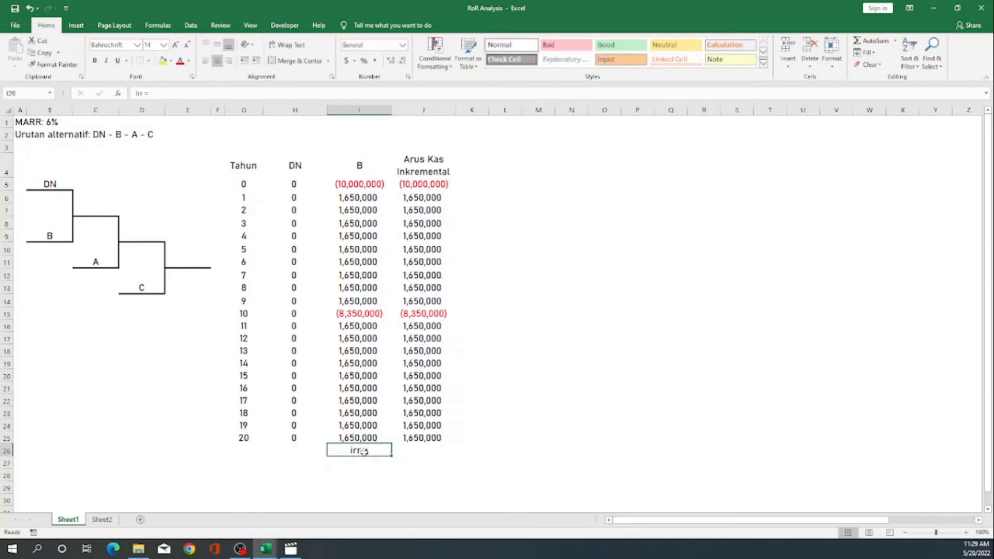
# - Calculate the rate of return of the incremental cash flow in cell J26 with the formula =IRR(J5:J25)
pyautogui.press('Right')
pyautogui.write('=i')
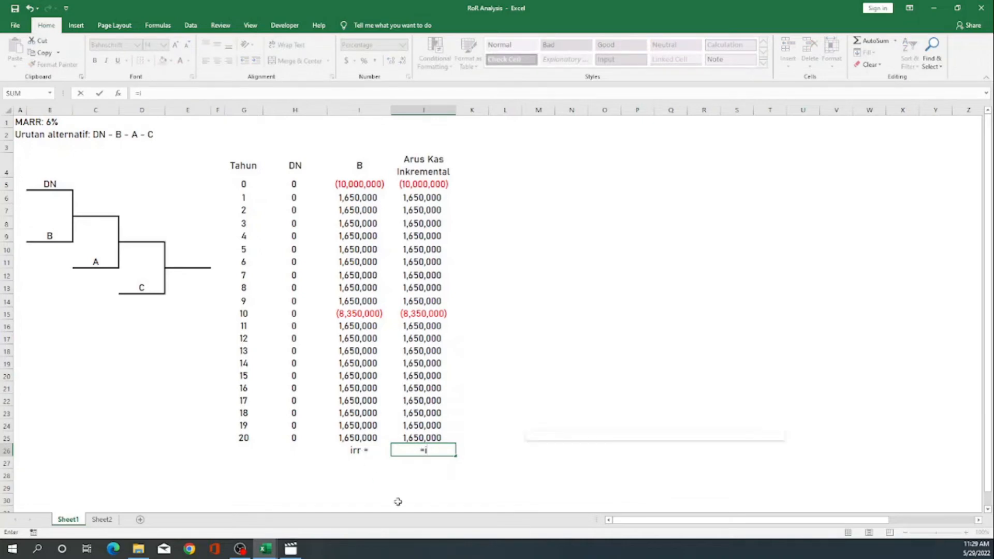
pyautogui.write('rr(')
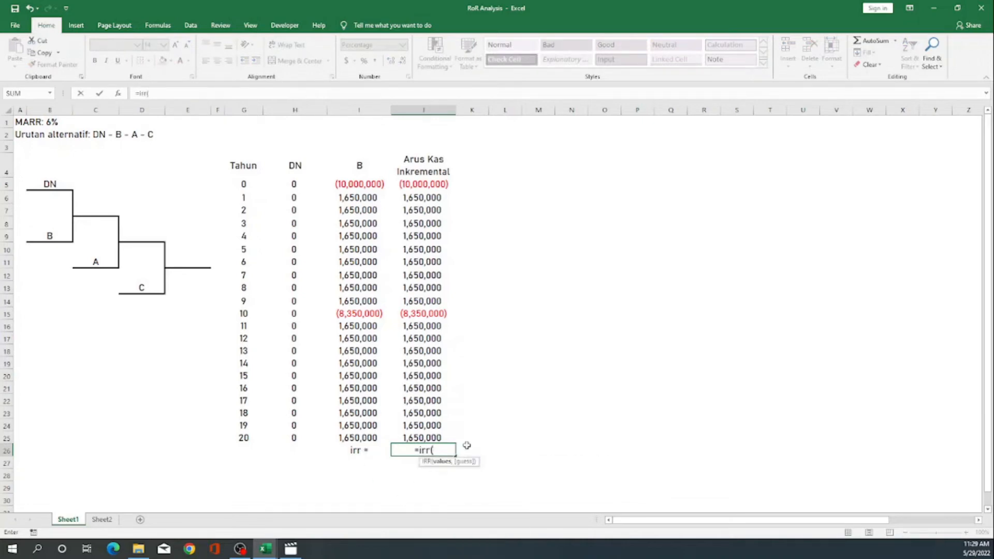
pyautogui.click(434, 183)
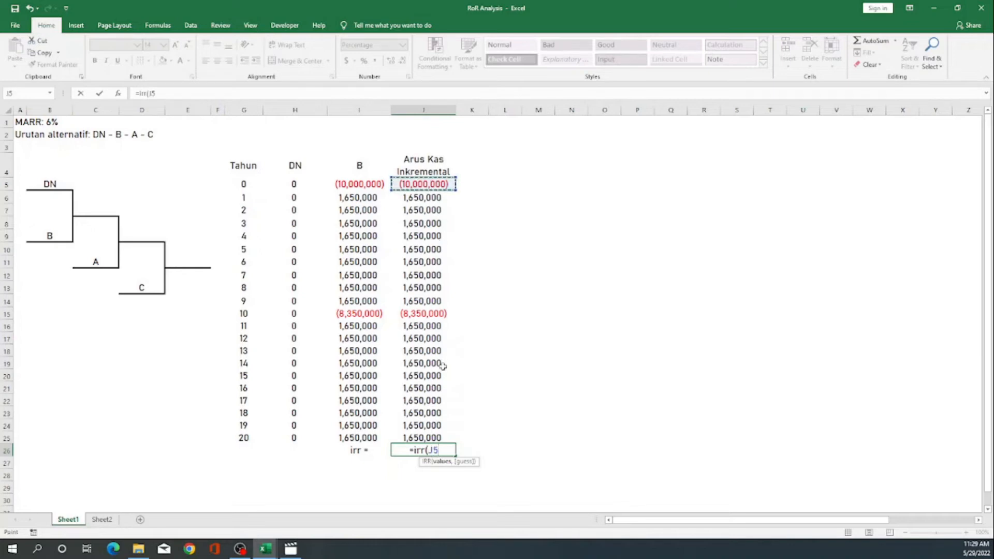
pyautogui.keyDown('shift'); pyautogui.click(441, 438); pyautogui.keyUp('shift')
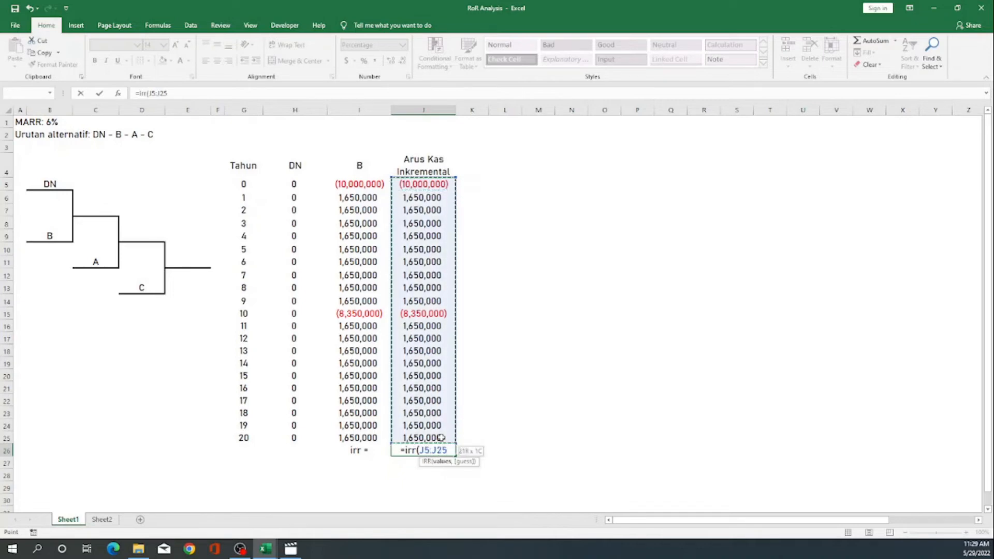
pyautogui.write(')')
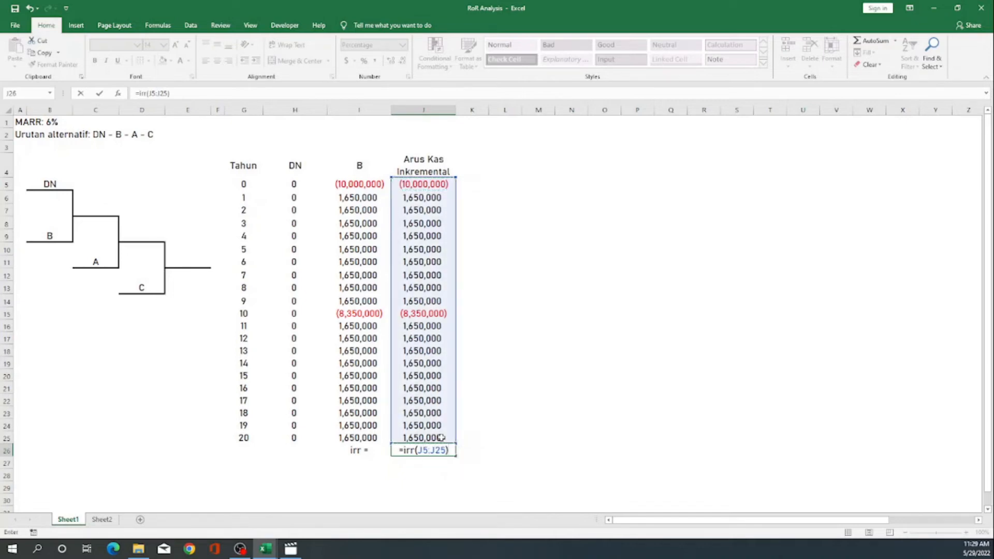
pyautogui.press('Return')
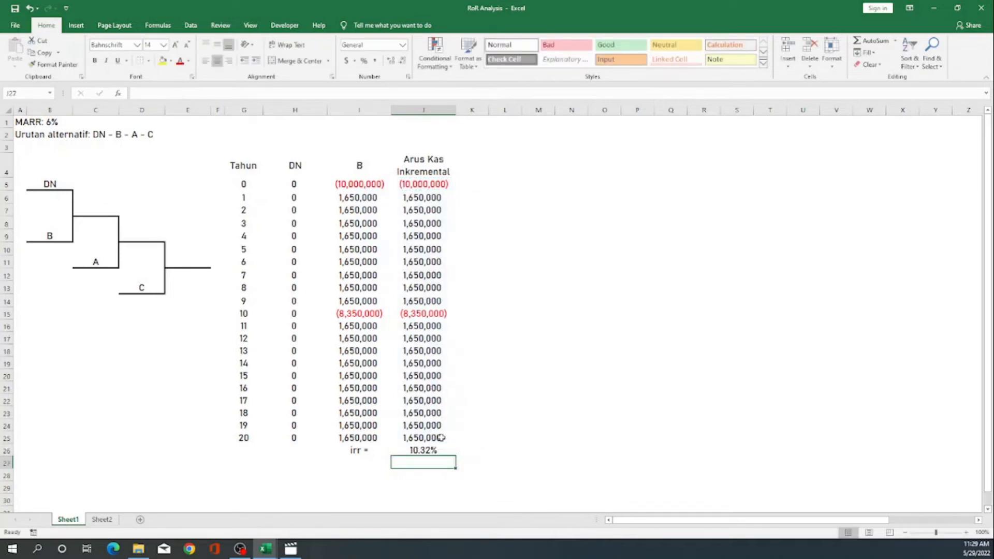
pyautogui.press('Up')
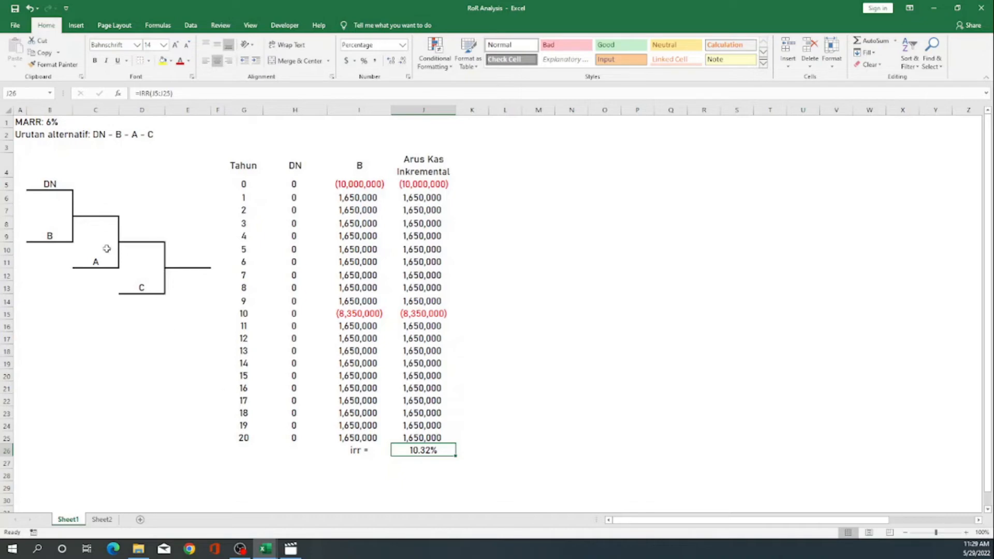
# - Write "> MARR" between DN and B in the bracket and enter B in cell C7 as that pair's winner
pyautogui.click(55, 214)
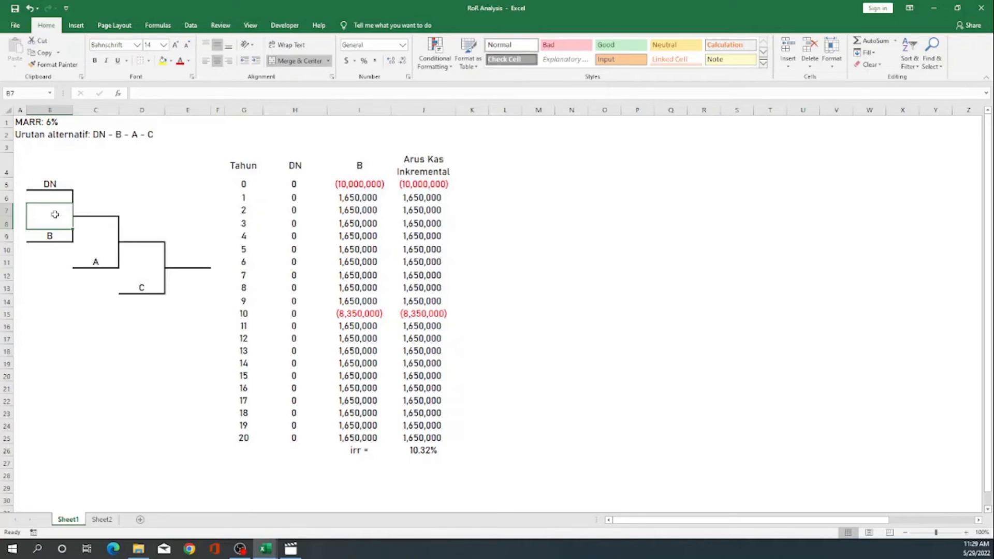
pyautogui.write('>')
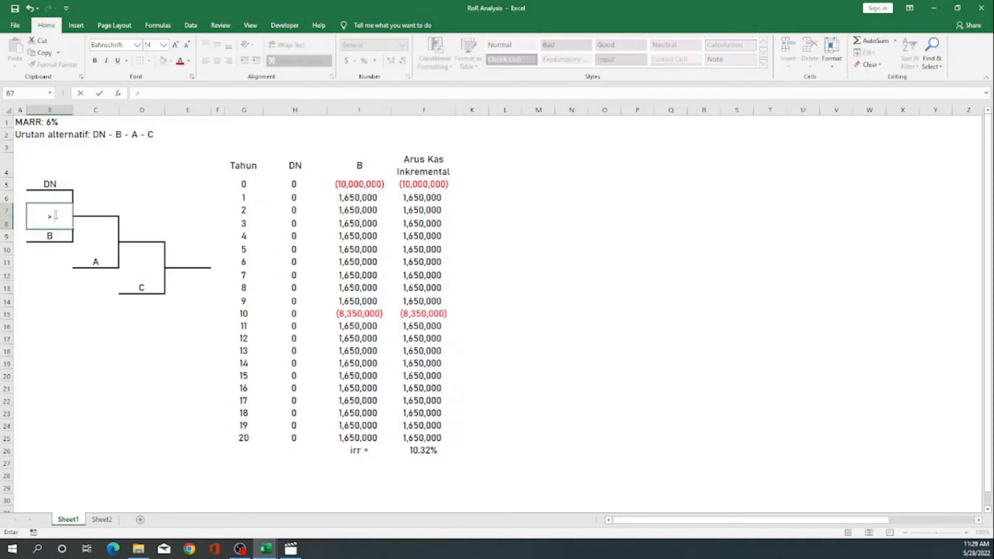
pyautogui.write(' MARR')
pyautogui.press('Return')
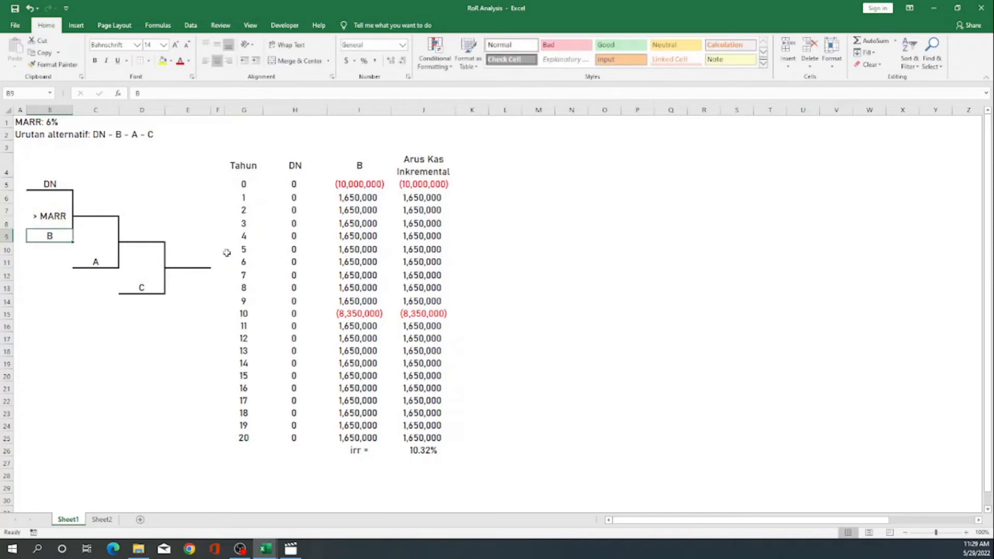
pyautogui.click(105, 208)
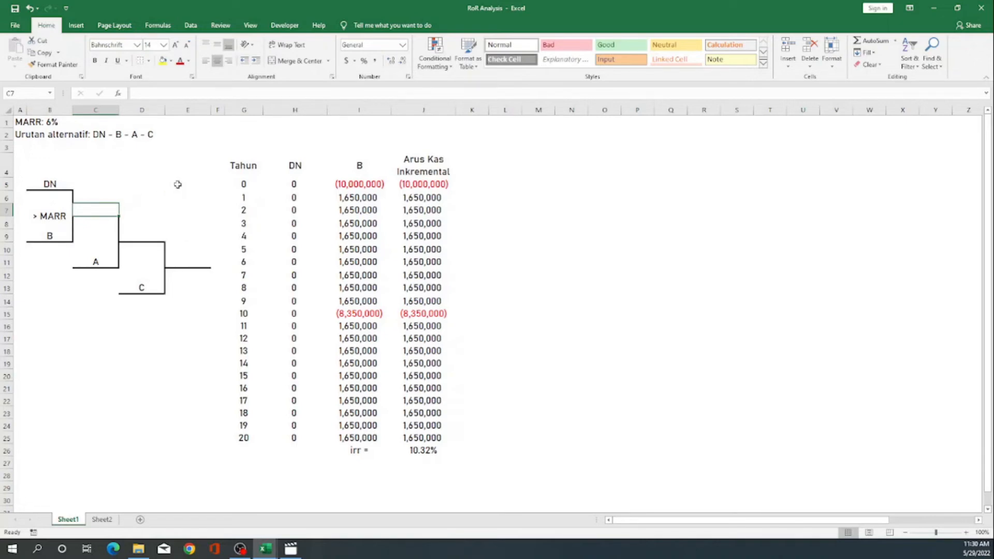
pyautogui.write('B')
pyautogui.press('Return')
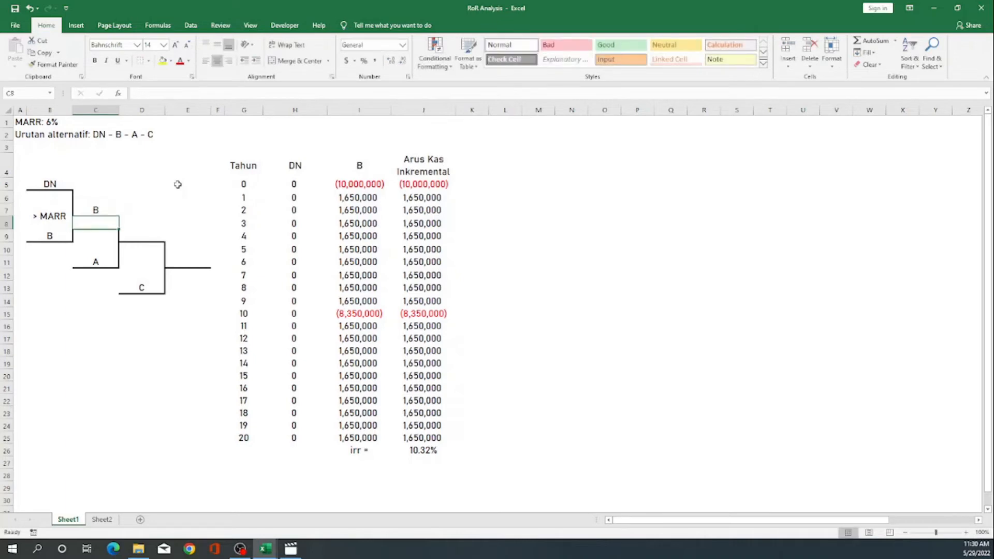
# - Apply all borders to the cash flow table from the Tahun header down to the irr row (G4:J26)
pyautogui.click(248, 163)
pyautogui.hotkey('shift', 'Right')
pyautogui.hotkey('shift', 'Right')
pyautogui.hotkey('shift', 'Right')
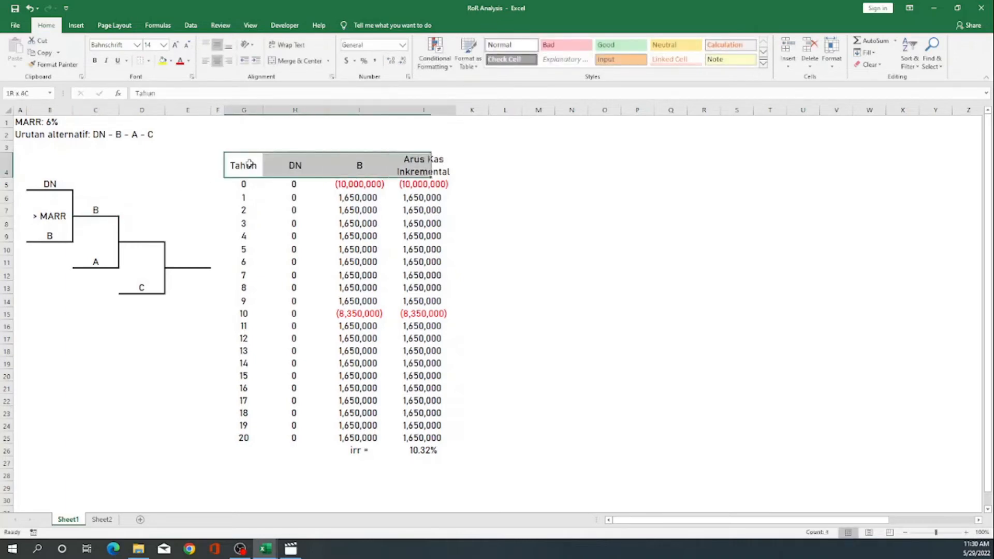
pyautogui.hotkey('shift', 'Down')
pyautogui.hotkey('shift', 'Down')
pyautogui.hotkey('shift', 'Down')
pyautogui.hotkey('shift', 'Down')
pyautogui.hotkey('shift', 'Down')
pyautogui.hotkey('shift', 'Down')
pyautogui.hotkey('shift', 'Down')
pyautogui.hotkey('shift', 'Down')
pyautogui.hotkey('shift', 'Down')
pyautogui.hotkey('shift', 'Down')
pyautogui.hotkey('shift', 'Down')
pyautogui.hotkey('shift', 'Down')
pyautogui.hotkey('shift', 'Down')
pyautogui.hotkey('shift', 'Down')
pyautogui.hotkey('shift', 'Down')
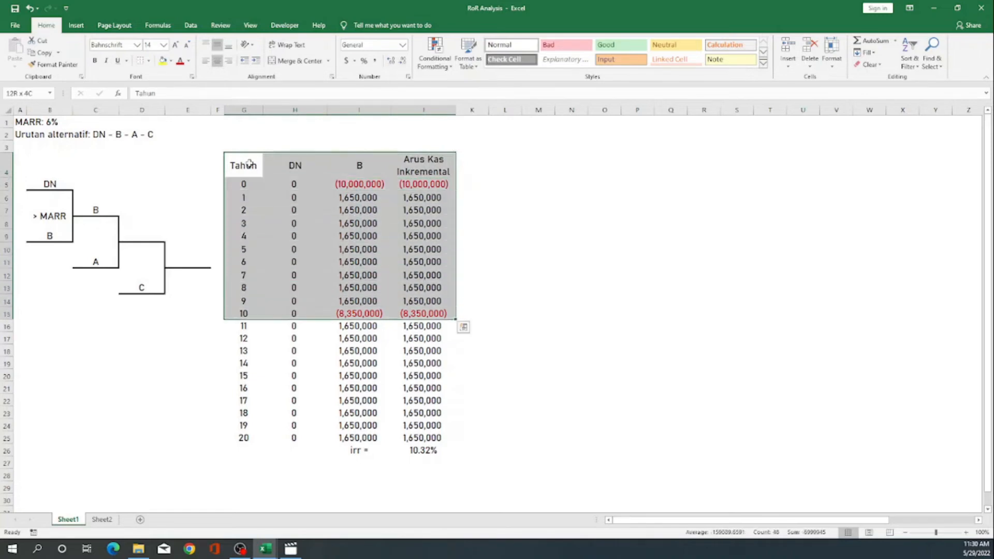
pyautogui.hotkey('shift', 'Down')
pyautogui.hotkey('shift', 'Down')
pyautogui.hotkey('shift', 'Down')
pyautogui.hotkey('shift', 'Down')
pyautogui.hotkey('shift', 'Down')
pyautogui.hotkey('shift', 'Down')
pyautogui.hotkey('shift', 'Down')
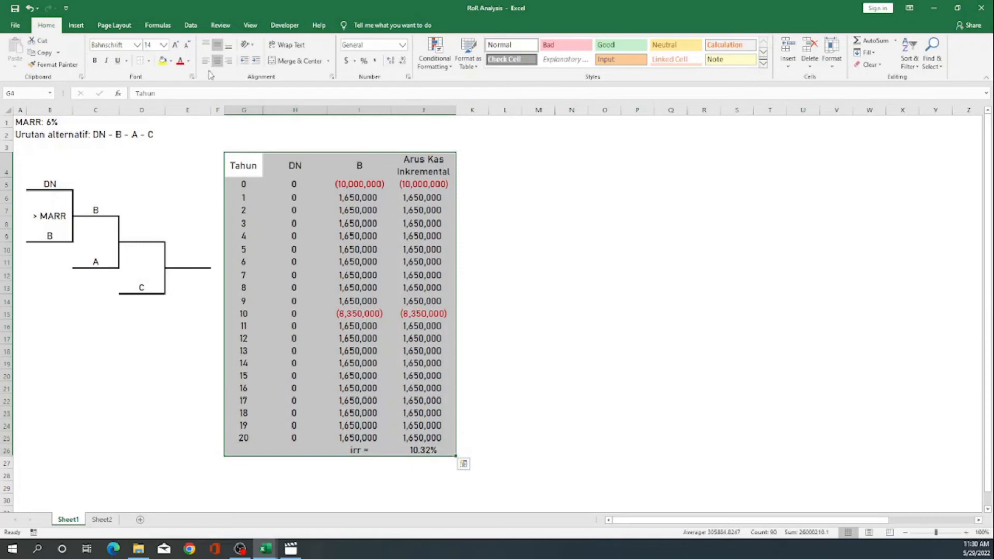
pyautogui.click(150, 62)
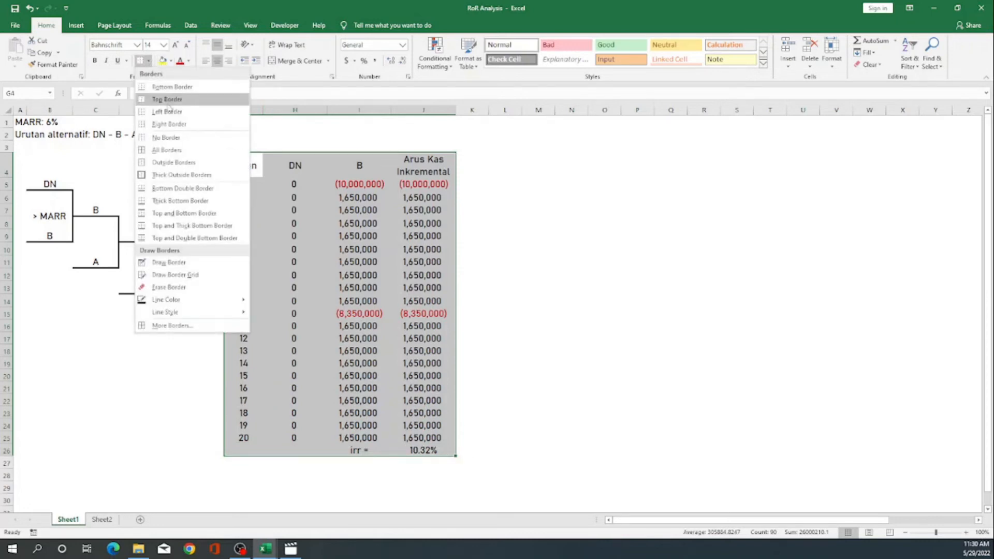
pyautogui.click(195, 153)
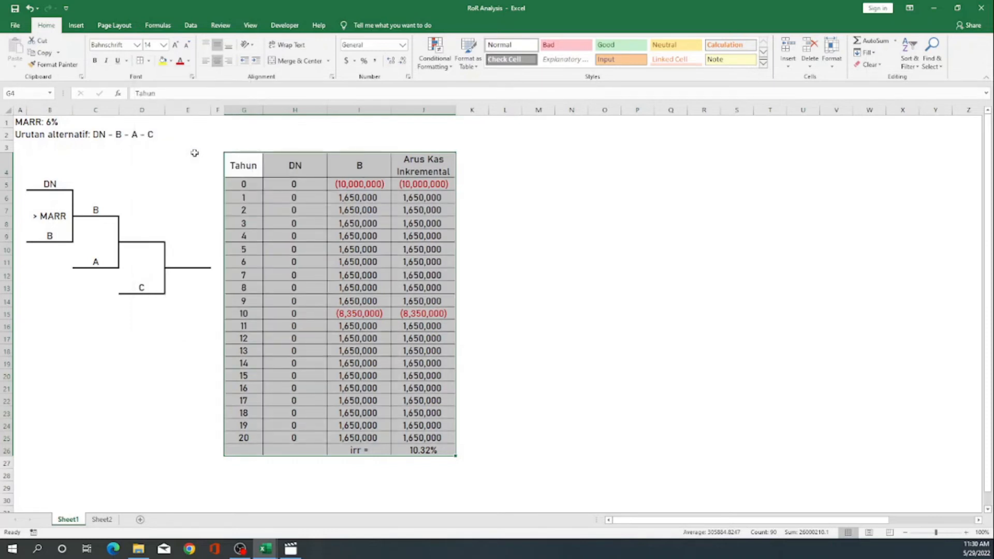
# - Duplicate the DN versus B cash flow table by copying columns F:J into the columns starting at K
pyautogui.click(218, 109)
pyautogui.moveTo(219, 109); pyautogui.dragTo(460, 109)
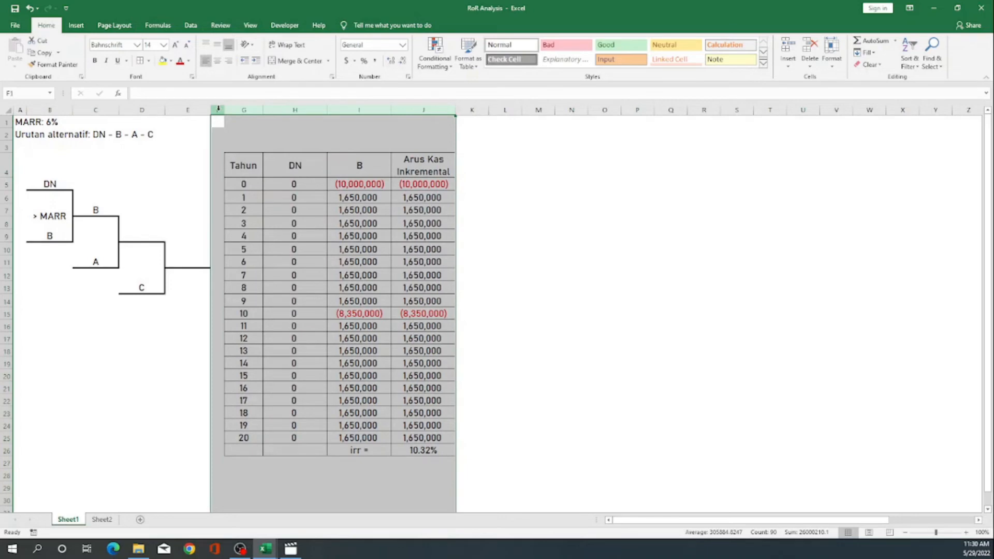
pyautogui.hotkey('ctrl', 'c')
pyautogui.press('Right')
pyautogui.press('Right')
pyautogui.press('Right')
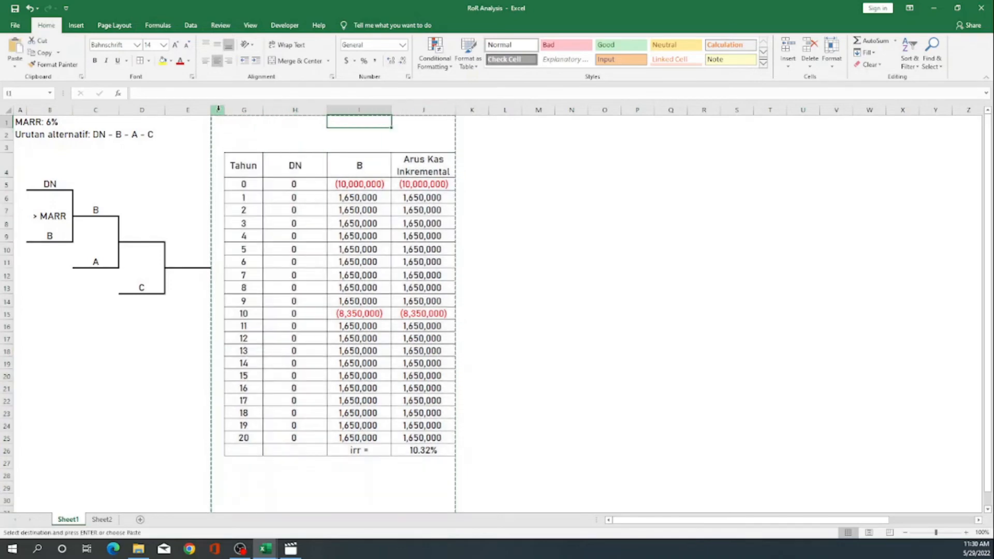
pyautogui.press('Right')
pyautogui.press('Right')
pyautogui.hotkey('ctrl', 'v')
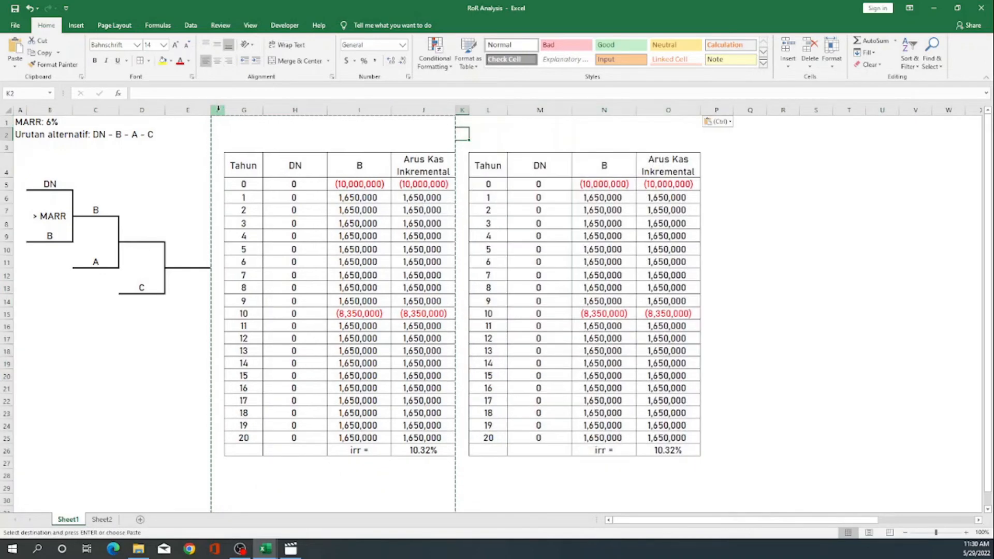
# - Change the DN header in the copied table (M4) to B
pyautogui.press('Down')
pyautogui.press('Down')
pyautogui.press('Right')
pyautogui.press('Right')
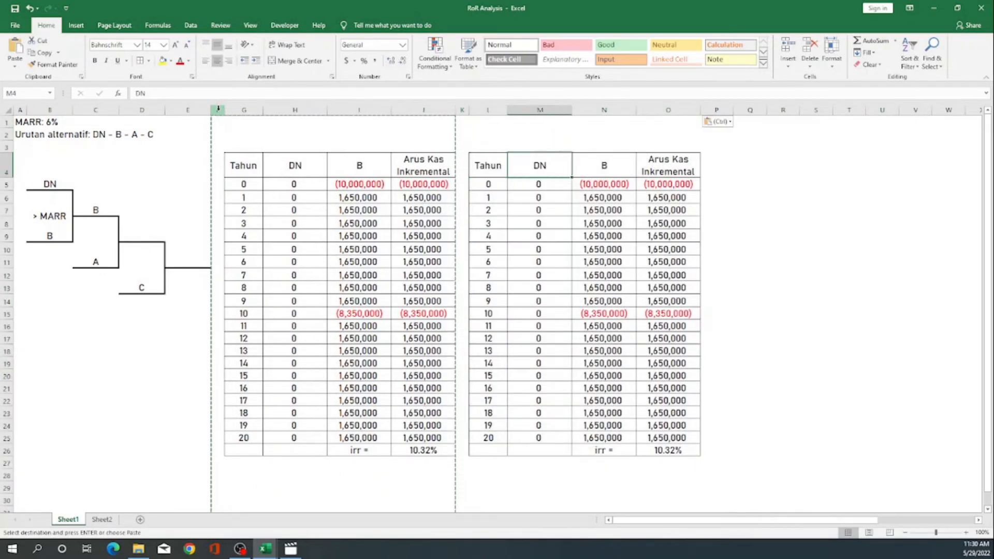
pyautogui.write('B')
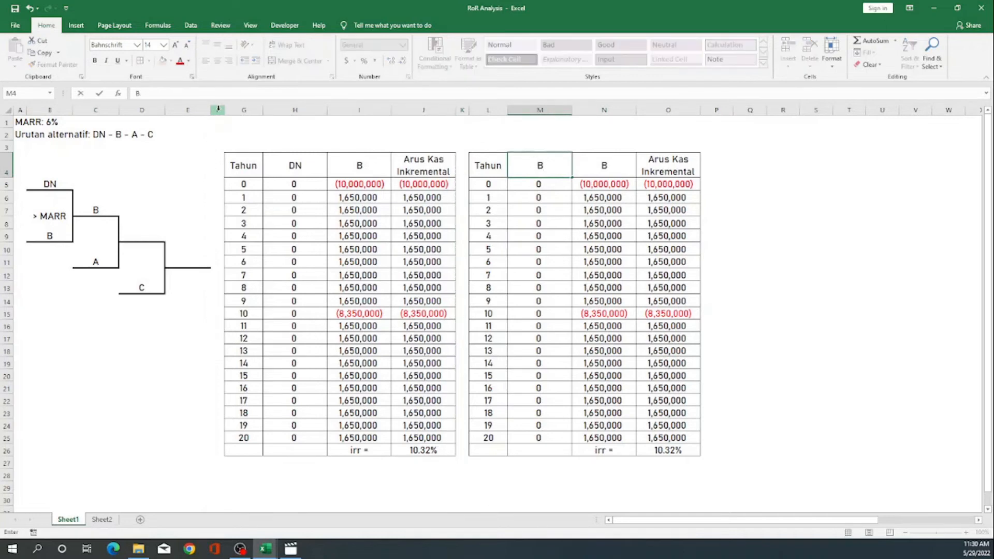
pyautogui.press('Return')
# - Copy B's cash flows for years 0 to 20 from N5:N25 into M5:M25, replacing the zeros
pyautogui.press('Right')
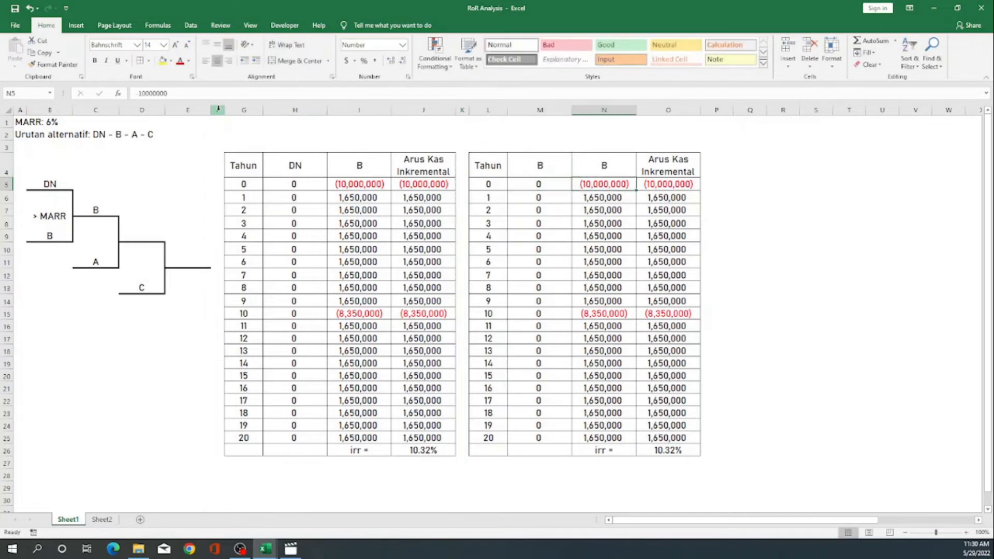
pyautogui.hotkey('shift', 'Down')
pyautogui.hotkey('shift', 'Down')
pyautogui.hotkey('shift', 'Down')
pyautogui.hotkey('shift', 'Down')
pyautogui.hotkey('shift', 'Down')
pyautogui.hotkey('shift', 'Down')
pyautogui.hotkey('shift', 'Down')
pyautogui.hotkey('shift', 'Down')
pyautogui.hotkey('shift', 'Down')
pyautogui.hotkey('shift', 'Down')
pyautogui.hotkey('shift', 'Down')
pyautogui.hotkey('shift', 'Down')
pyautogui.hotkey('shift', 'Down')
pyautogui.hotkey('shift', 'Down')
pyautogui.hotkey('shift', 'Down')
pyautogui.hotkey('shift', 'Down')
pyautogui.hotkey('shift', 'Down')
pyautogui.hotkey('shift', 'Down')
pyautogui.hotkey('shift', 'Down')
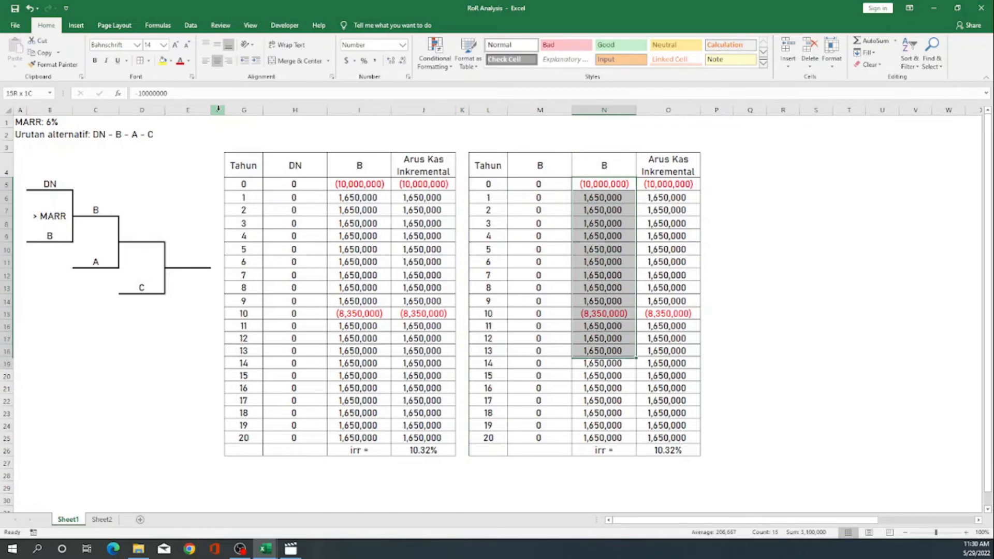
pyautogui.hotkey('shift', 'Down')
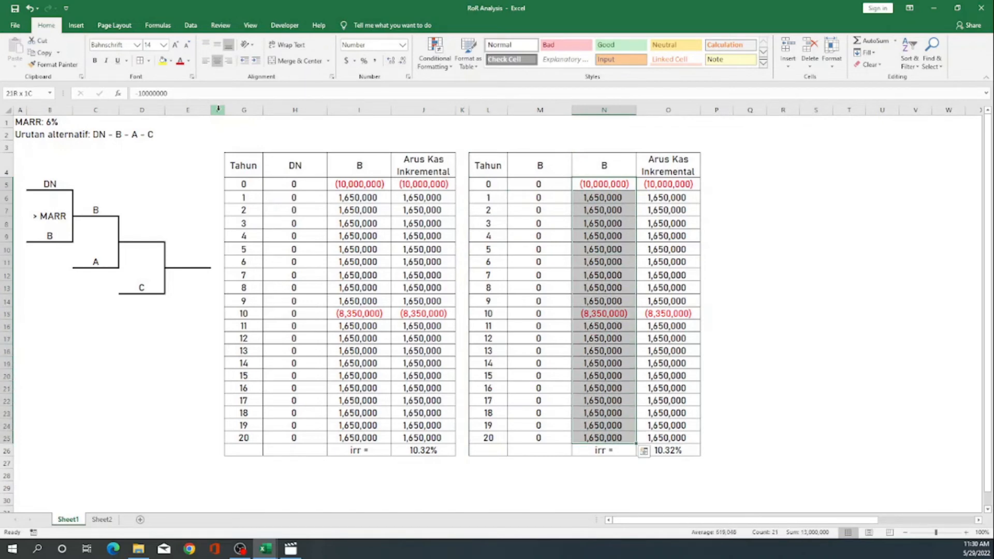
pyautogui.hotkey('ctrl', 'c')
pyautogui.press('Left')
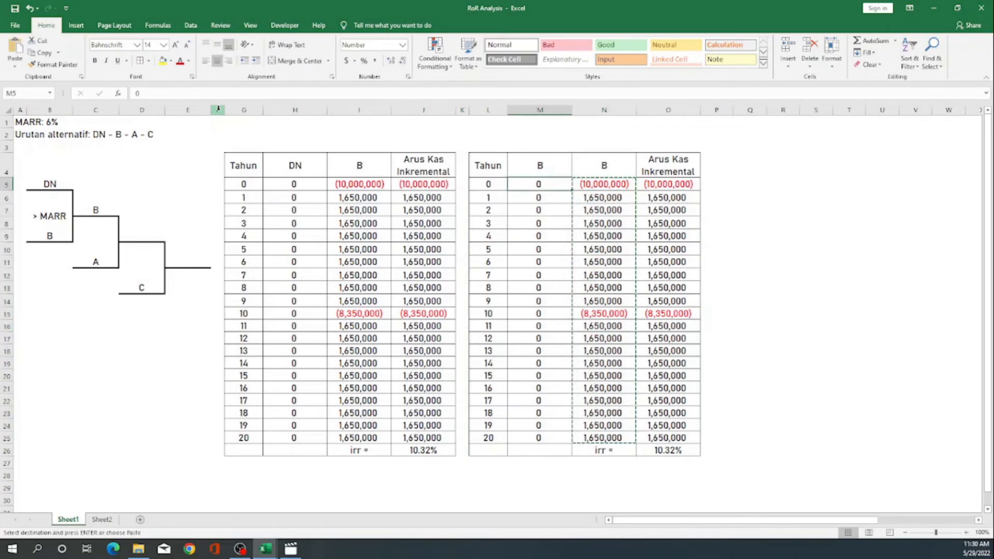
pyautogui.press('Return')
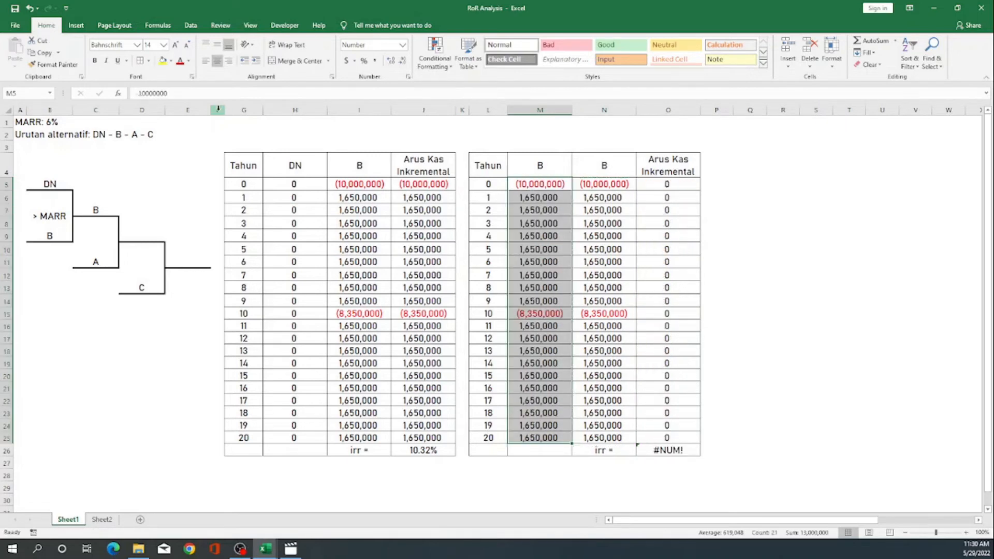
# - Change the second alternative's header in the copied table (N4) to A
pyautogui.press('Up')
pyautogui.press('Right')
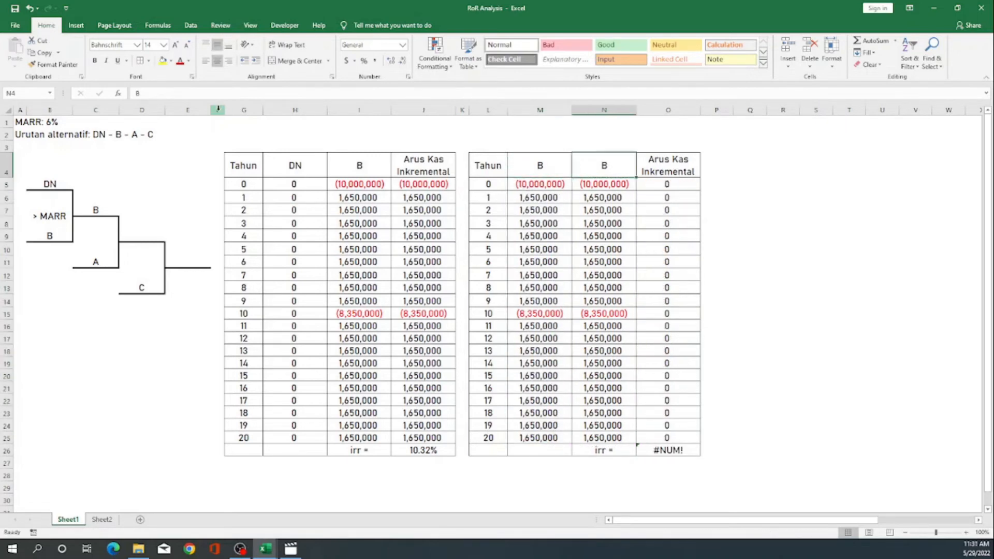
pyautogui.write('A')
pyautogui.press('Return')
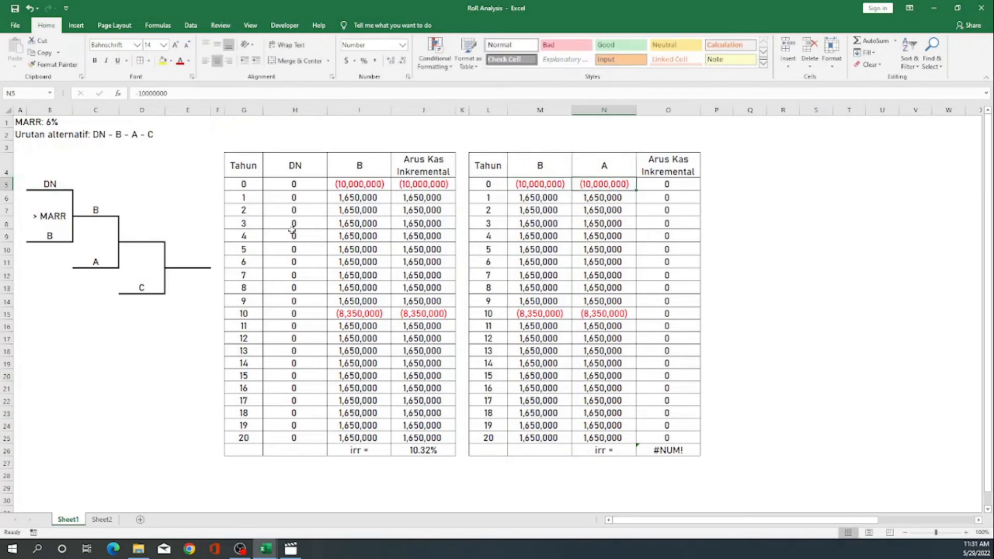
# - Check machine A's data in the problem statement on Sheet2 and enter its year 0 investment of -15000000 in N5 on Sheet1
pyautogui.click(101, 520)
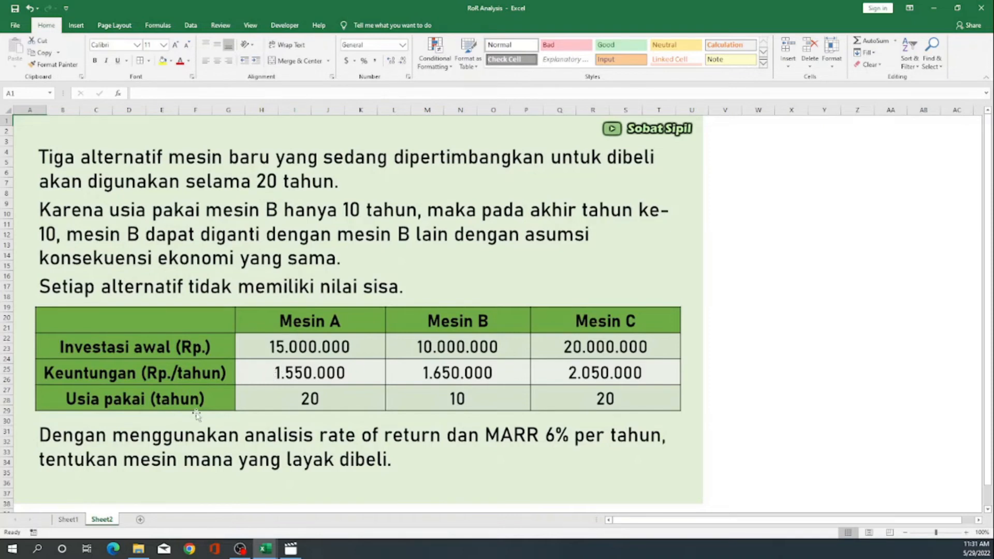
pyautogui.click(68, 519)
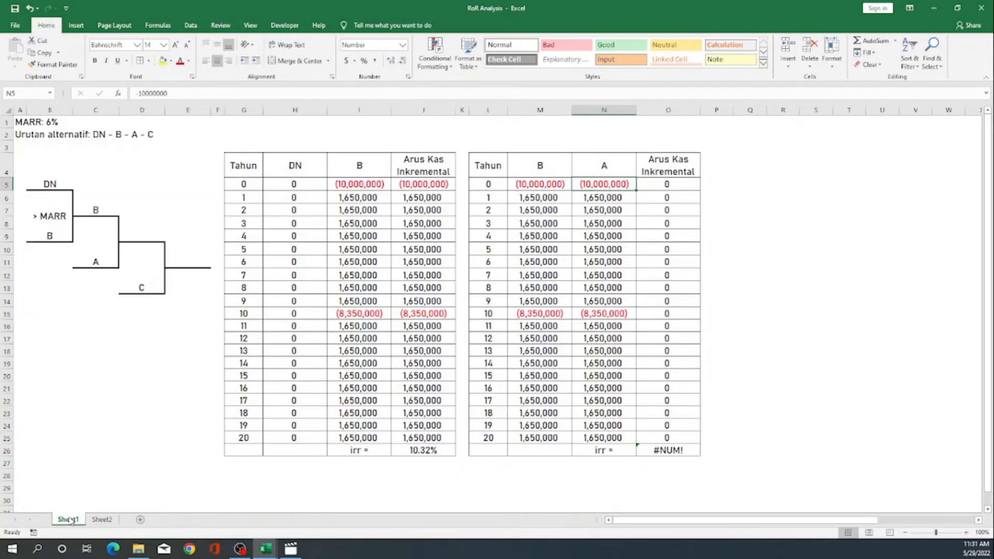
pyautogui.write('-150')
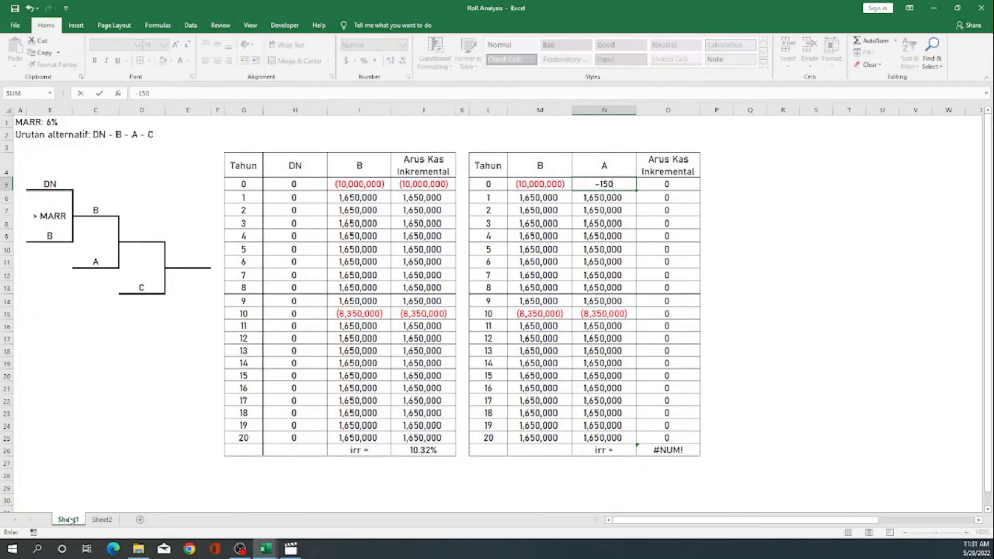
pyautogui.write('00000')
pyautogui.press('Return')
# - Fill A's cash flows for years 1 to 20 (N6:N25) with 1550000 in one entry
pyautogui.hotkey('shift', 'Down')
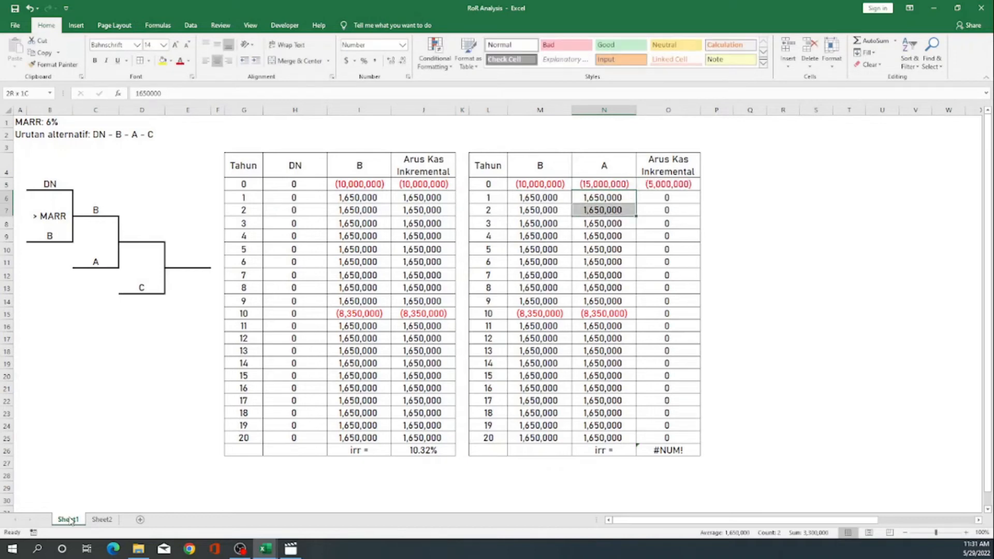
pyautogui.hotkey('shift', 'Down')
pyautogui.hotkey('shift', 'Down')
pyautogui.hotkey('shift', 'Down')
pyautogui.hotkey('shift', 'Down')
pyautogui.hotkey('shift', 'Down')
pyautogui.hotkey('shift', 'Down')
pyautogui.hotkey('shift', 'Down')
pyautogui.hotkey('shift', 'Down')
pyautogui.hotkey('shift', 'Down')
pyautogui.hotkey('shift', 'Down')
pyautogui.hotkey('shift', 'Down')
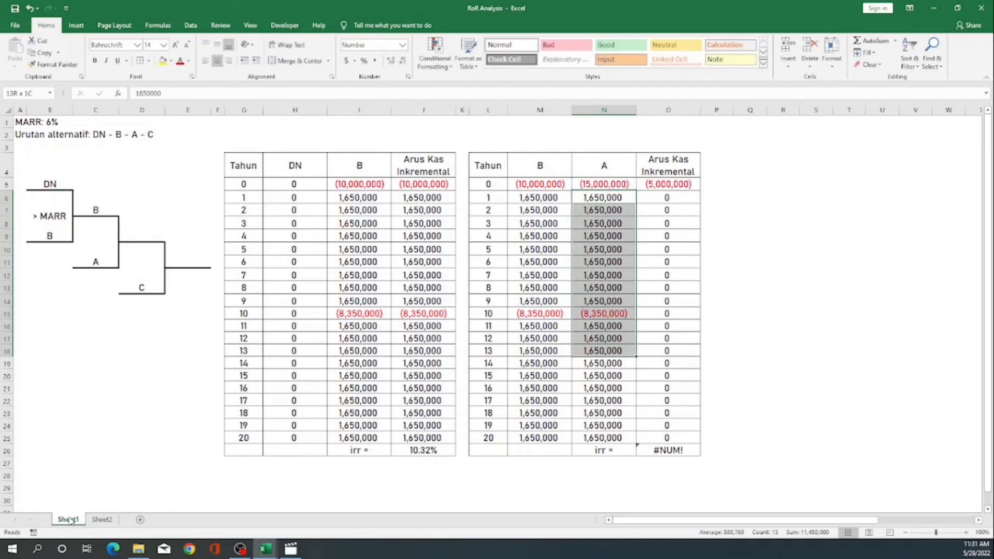
pyautogui.hotkey('shift', 'Down')
pyautogui.hotkey('shift', 'Down')
pyautogui.hotkey('shift', 'Down')
pyautogui.hotkey('shift', 'Down')
pyautogui.hotkey('shift', 'Down')
pyautogui.hotkey('shift', 'Down')
pyautogui.hotkey('shift', 'Down')
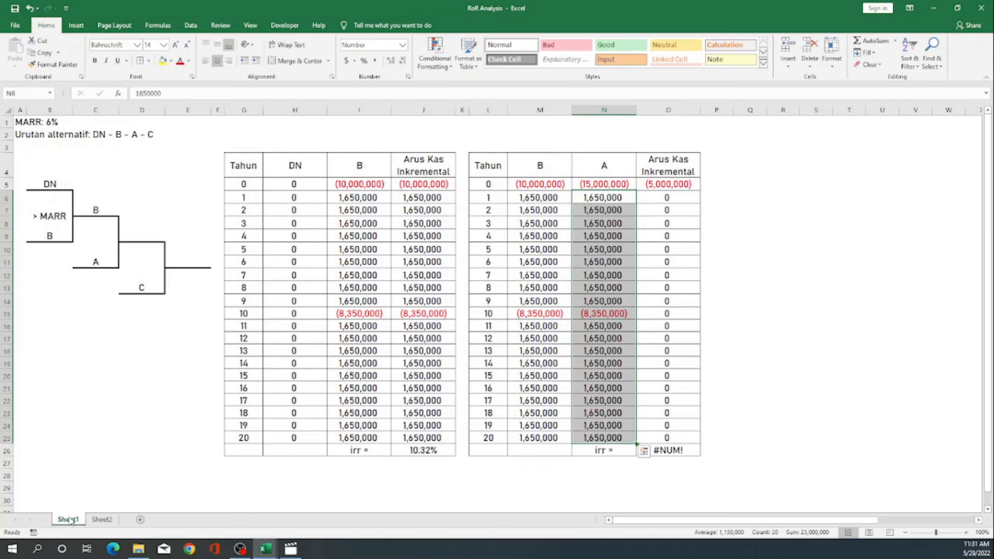
pyautogui.write('15500')
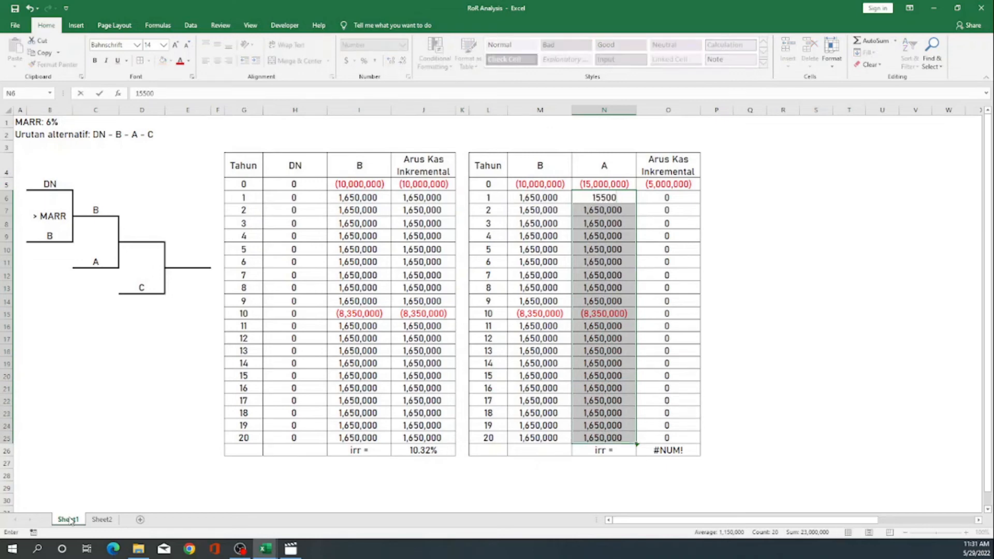
pyautogui.write('00')
pyautogui.hotkey('ctrl', 'Return')
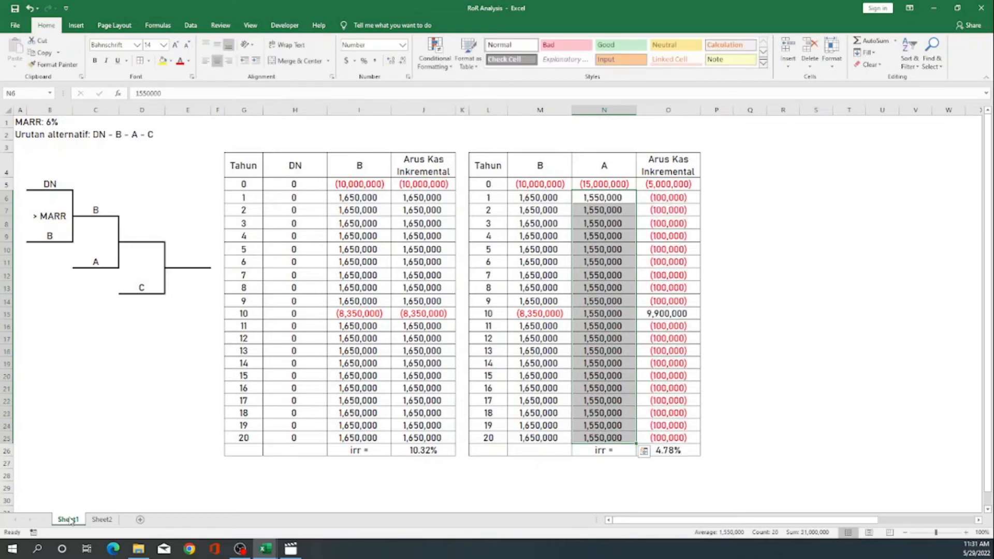
pyautogui.press('Down')
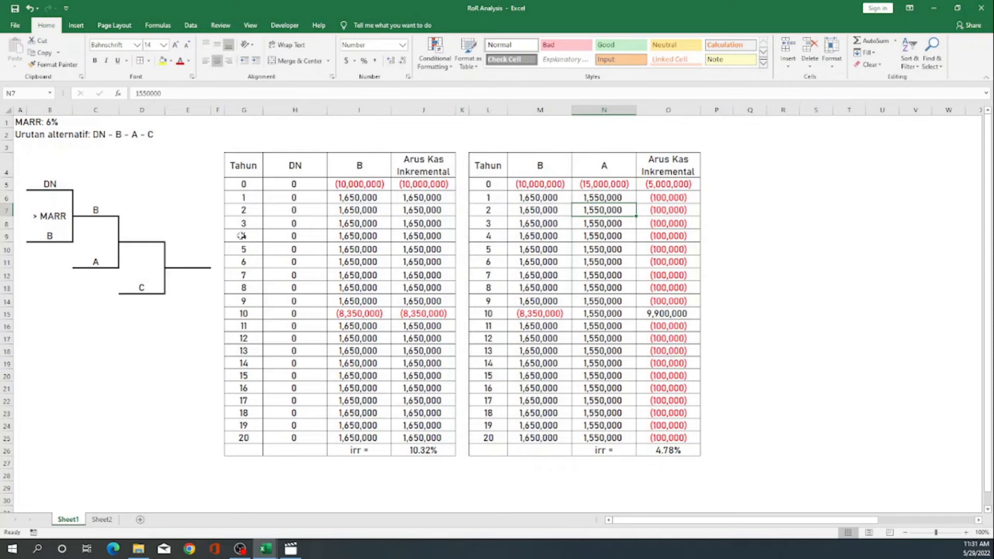
# - Write "< MARR" between B and A in the bracket and enter B in cell D9 as that pair's winner
pyautogui.click(102, 239)
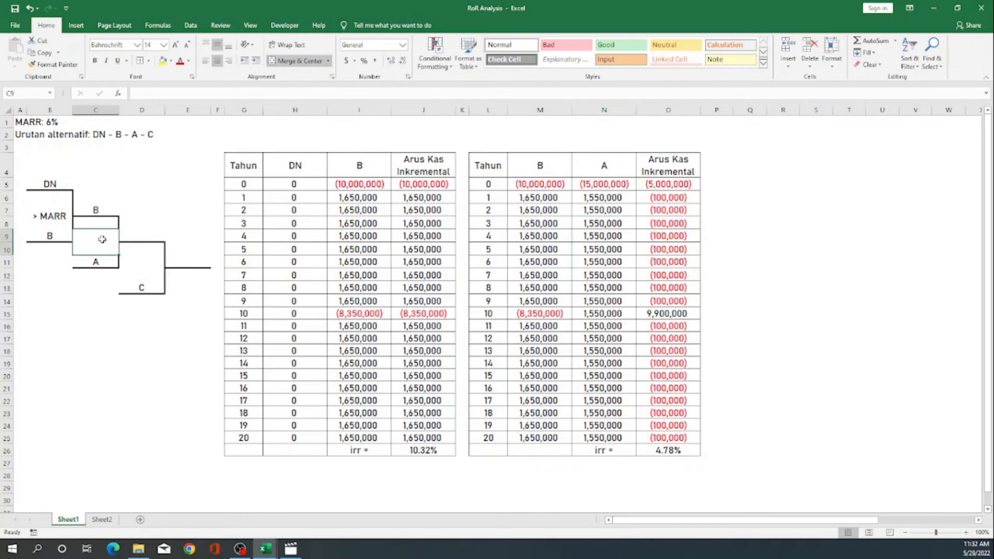
pyautogui.write('<')
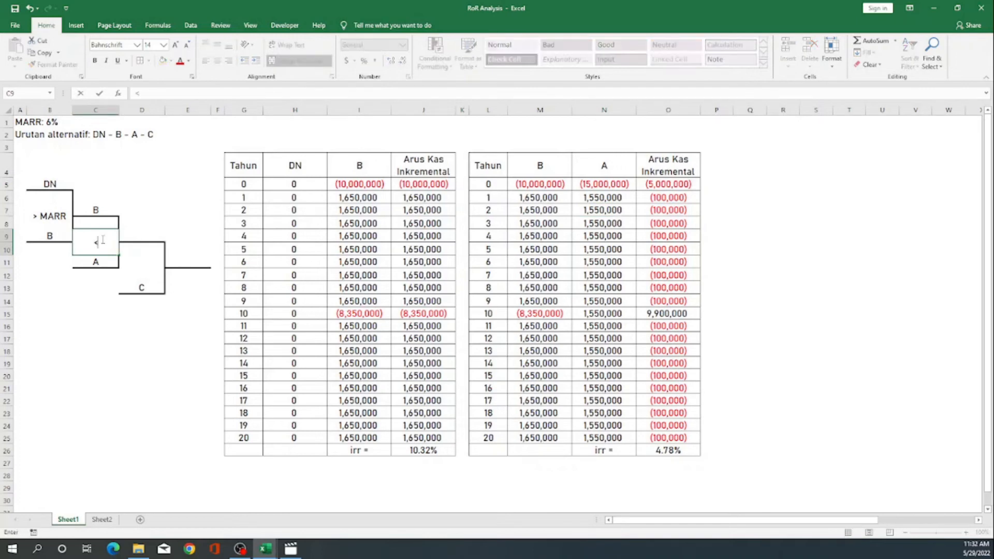
pyautogui.write(' MARR')
pyautogui.press('Return')
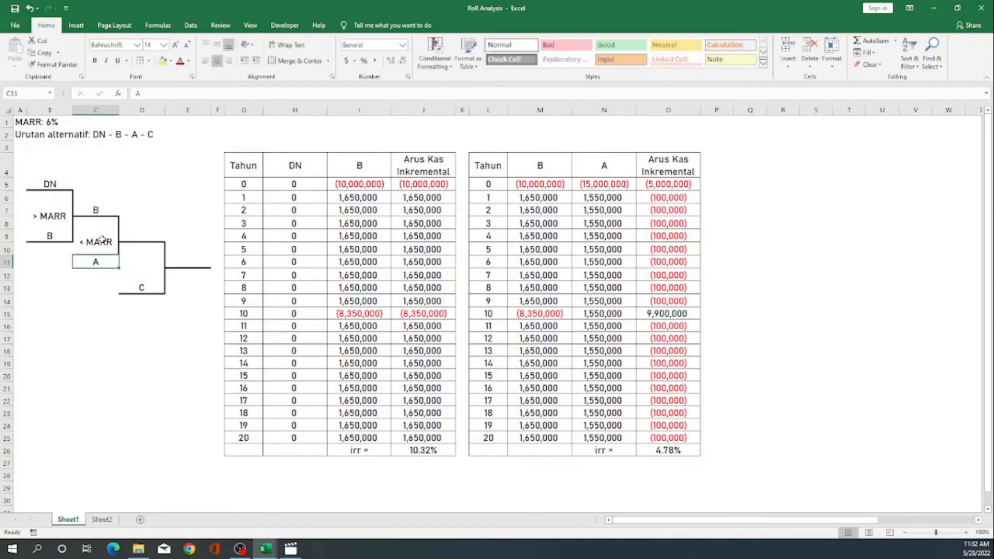
pyautogui.click(102, 240)
pyautogui.press('Right')
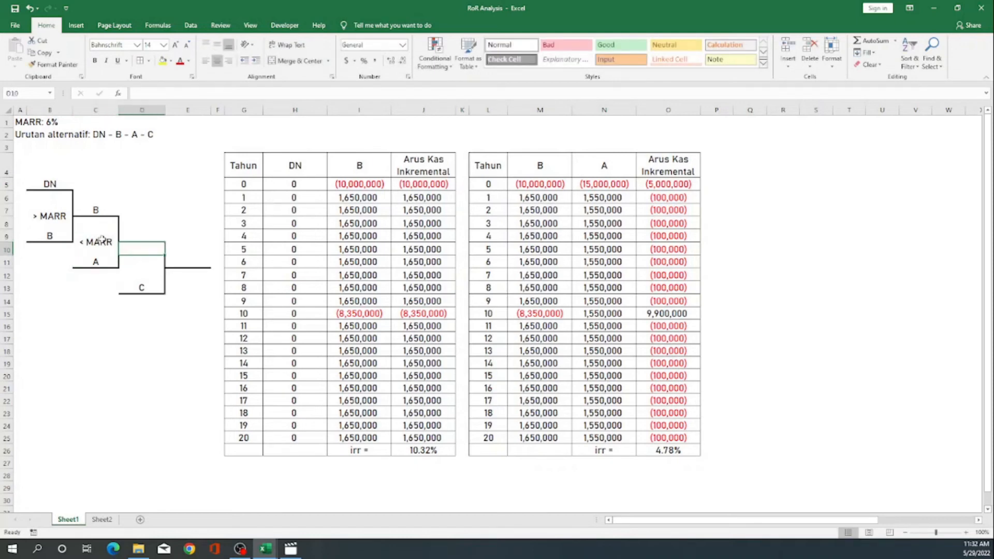
pyautogui.press('Up')
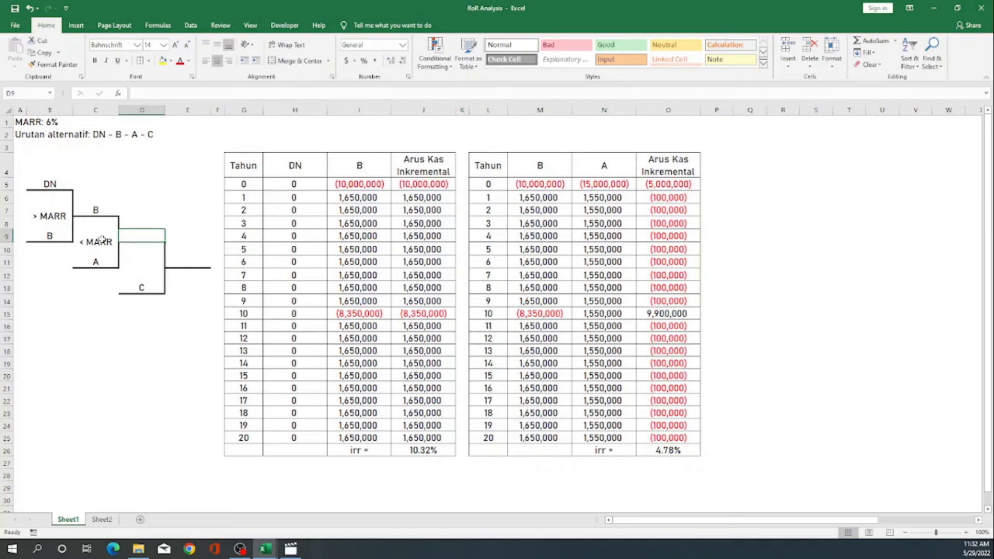
pyautogui.write('B')
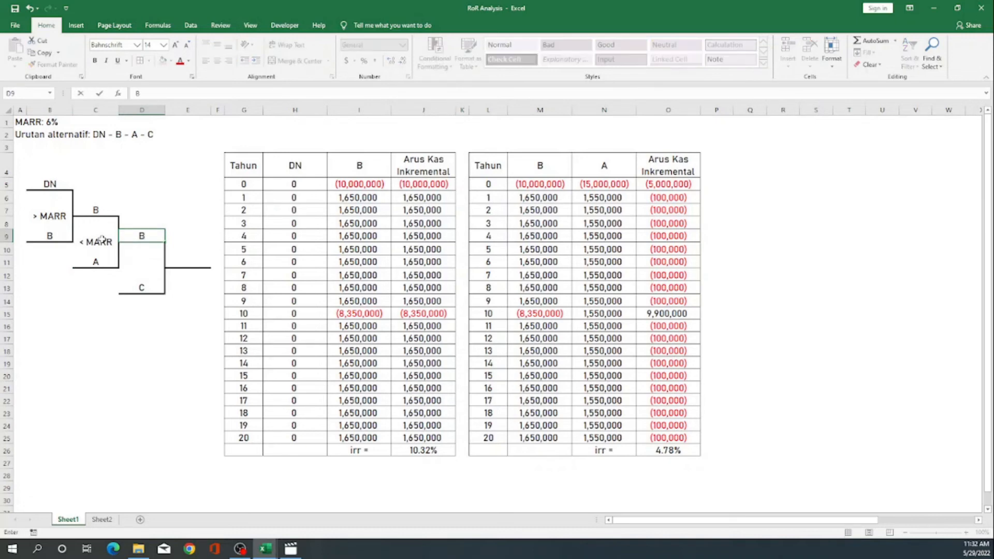
pyautogui.press('Return')
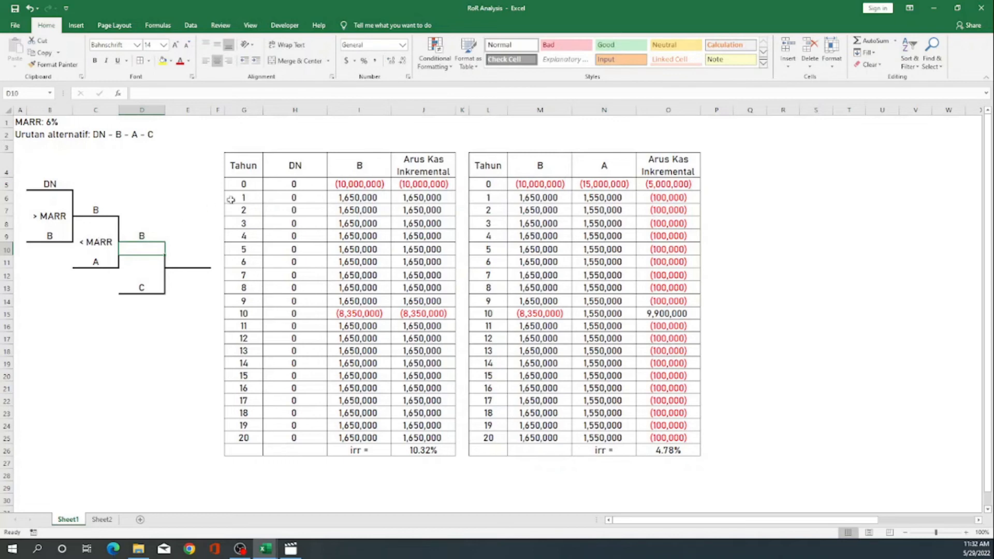
# - Duplicate the B versus A table by copying columns K:O to the columns starting at P, and select the copy's B header in R4
pyautogui.click(463, 110)
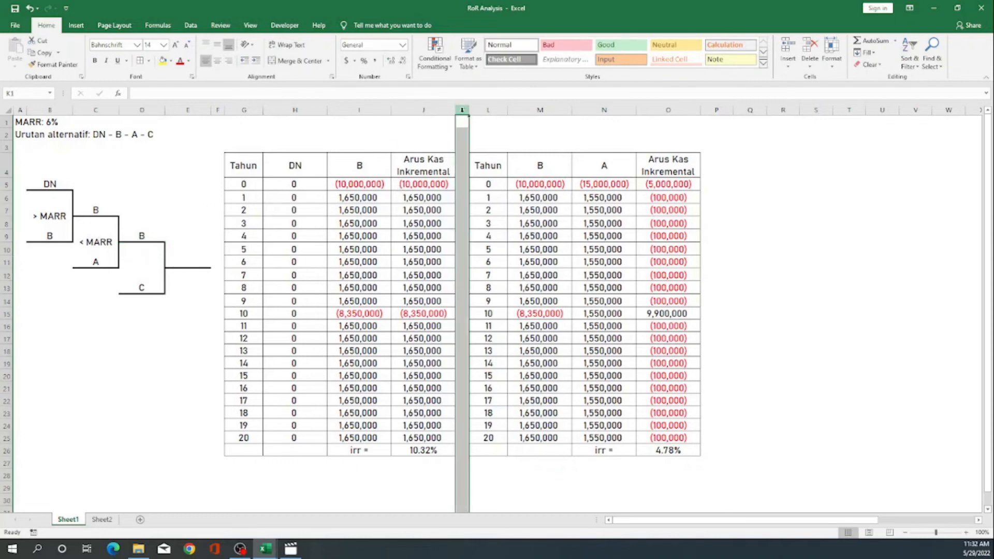
pyautogui.moveTo(462, 109); pyautogui.dragTo(704, 110)
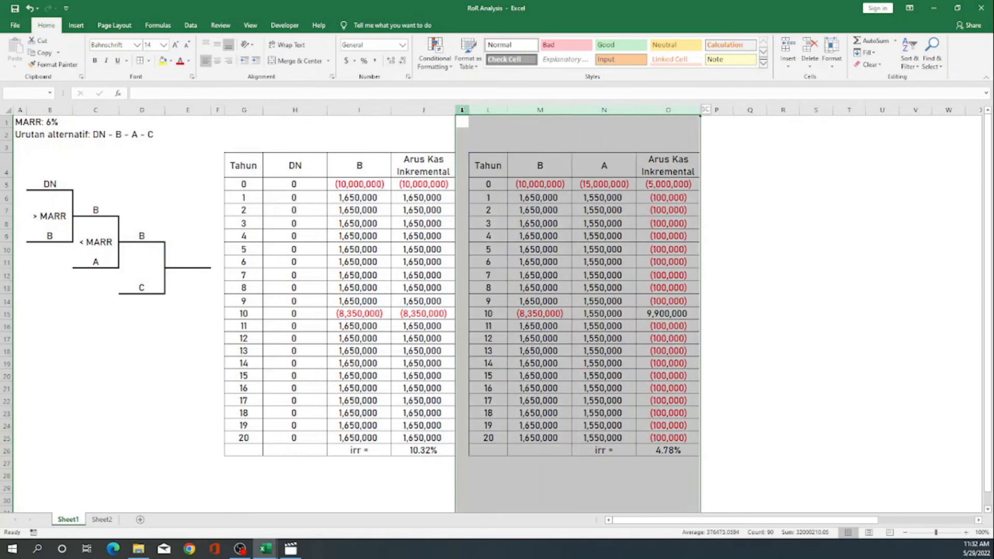
pyautogui.hotkey('ctrl', 'c')
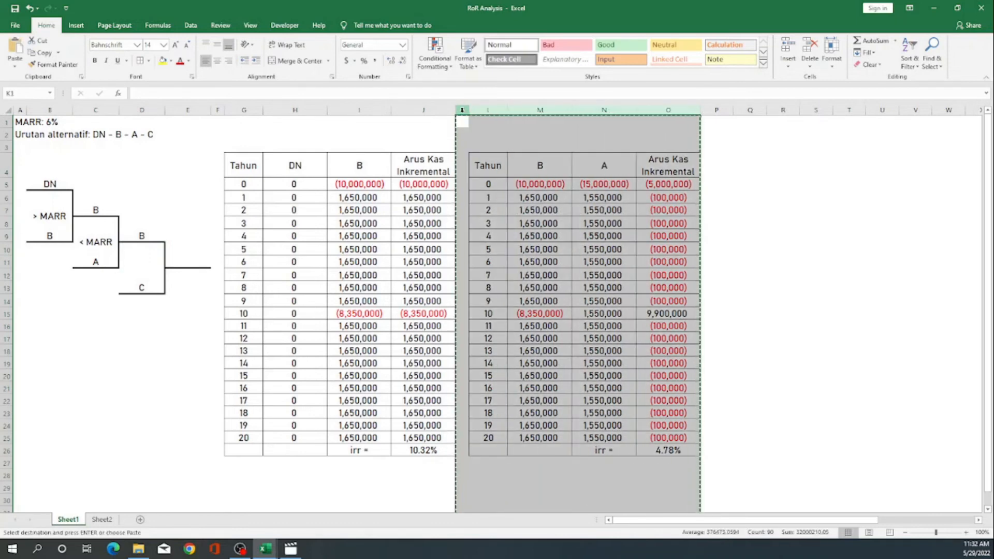
pyautogui.press('Right')
pyautogui.press('Right')
pyautogui.press('Right')
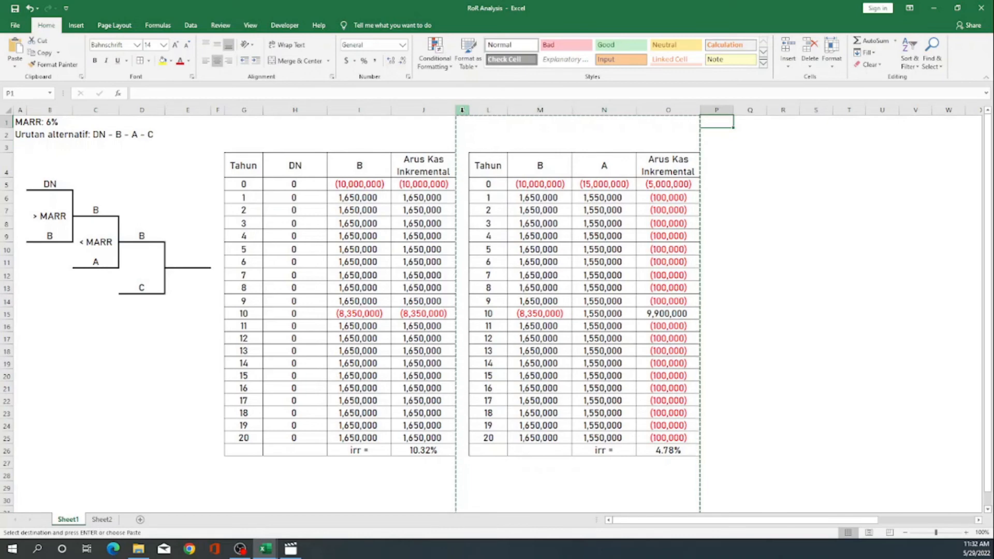
pyautogui.press('Return')
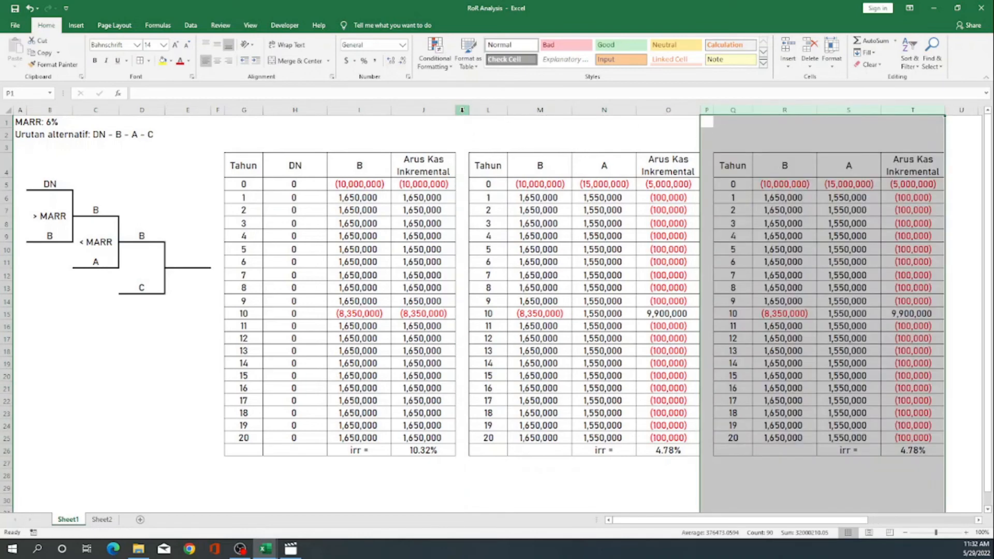
pyautogui.press('Right')
pyautogui.press('Down')
pyautogui.press('Down')
pyautogui.press('Down')
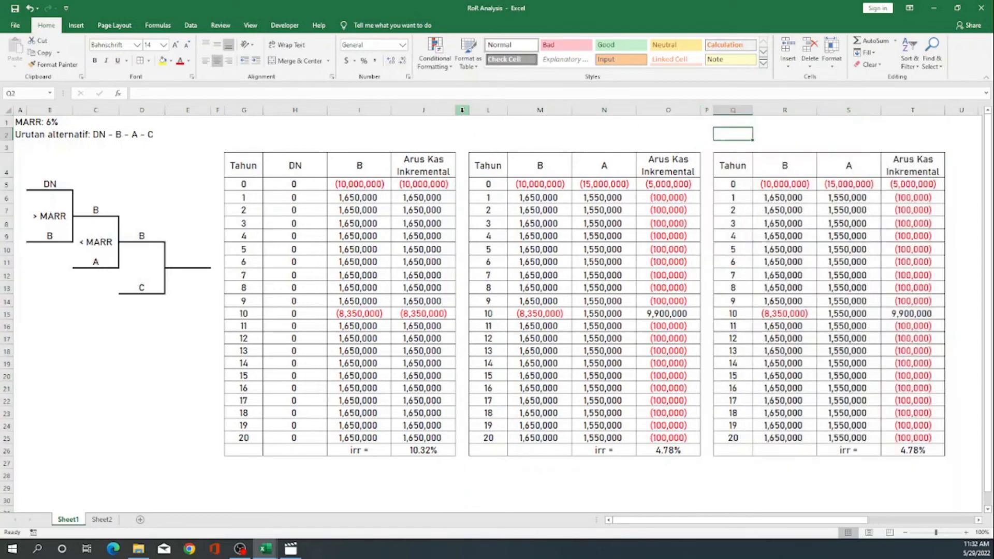
pyautogui.press('Right')
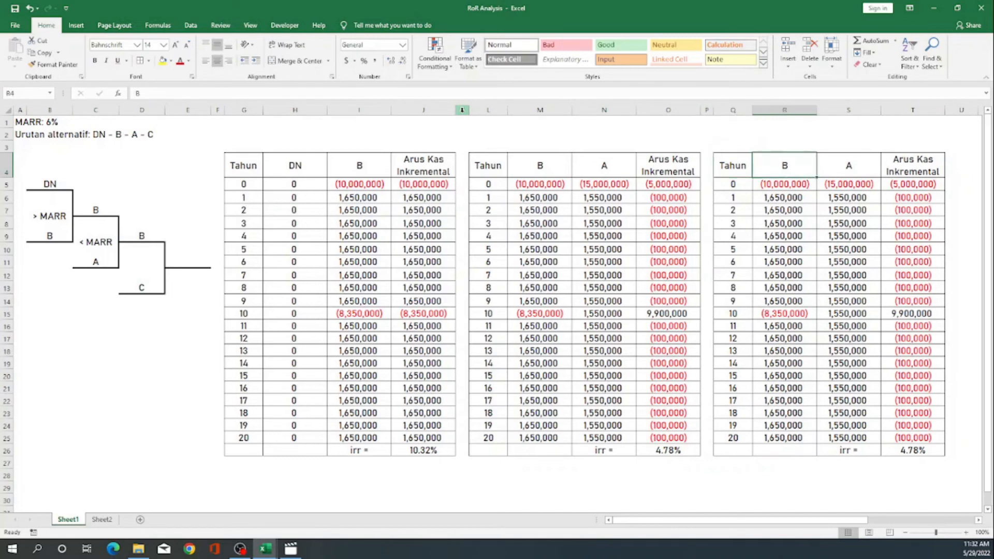
# - Change the header of the copied table's second alternative in S4 from A to C
pyautogui.press('Right')
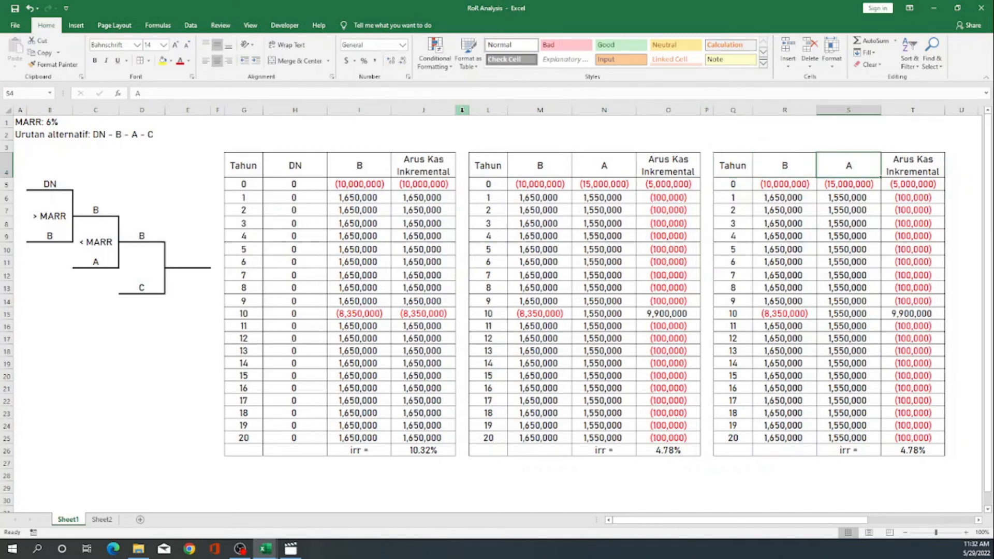
pyautogui.write('C')
pyautogui.press('Return')
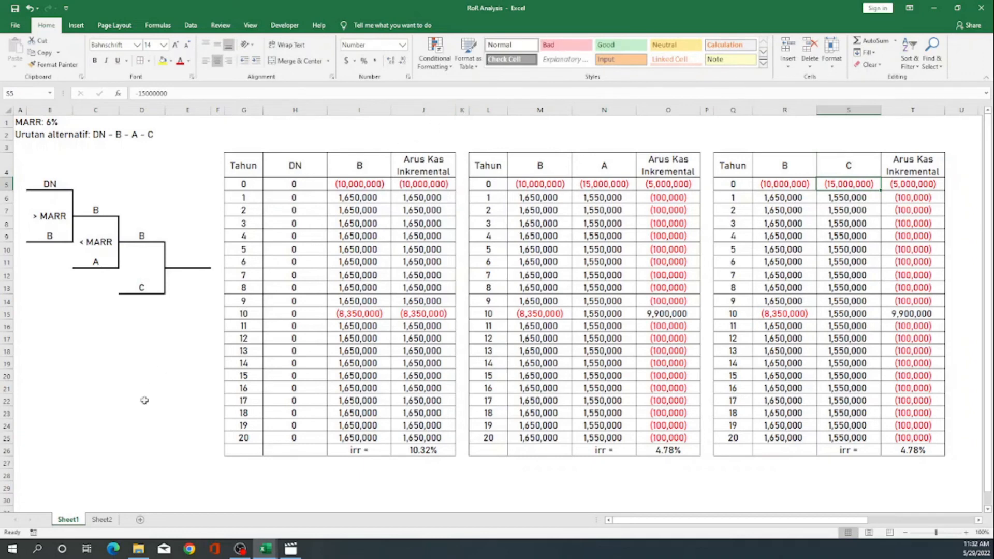
# - Check machine C's data in the problem statement on Sheet2 and enter its year 0 investment of -20000000 in S5 on Sheet1
pyautogui.click(110, 519)
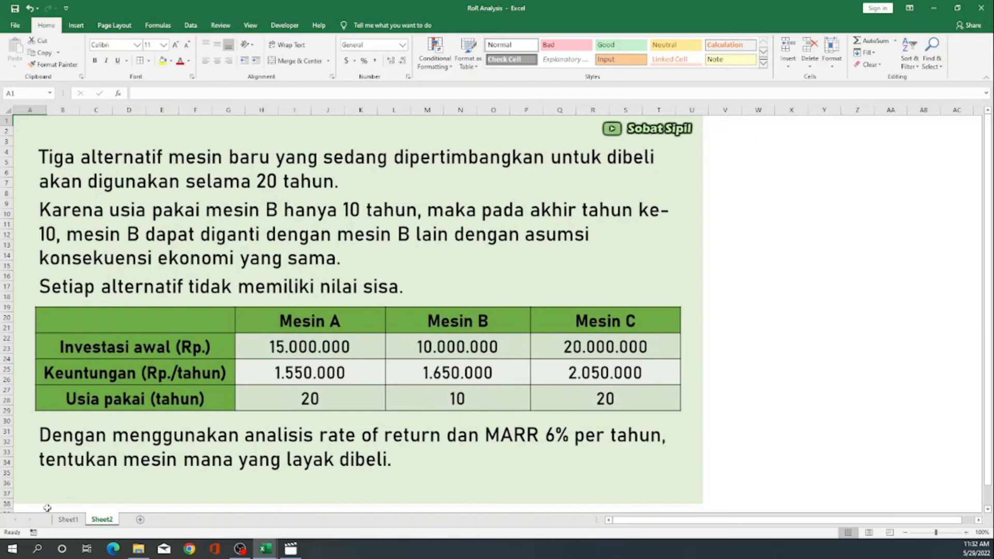
pyautogui.click(64, 522)
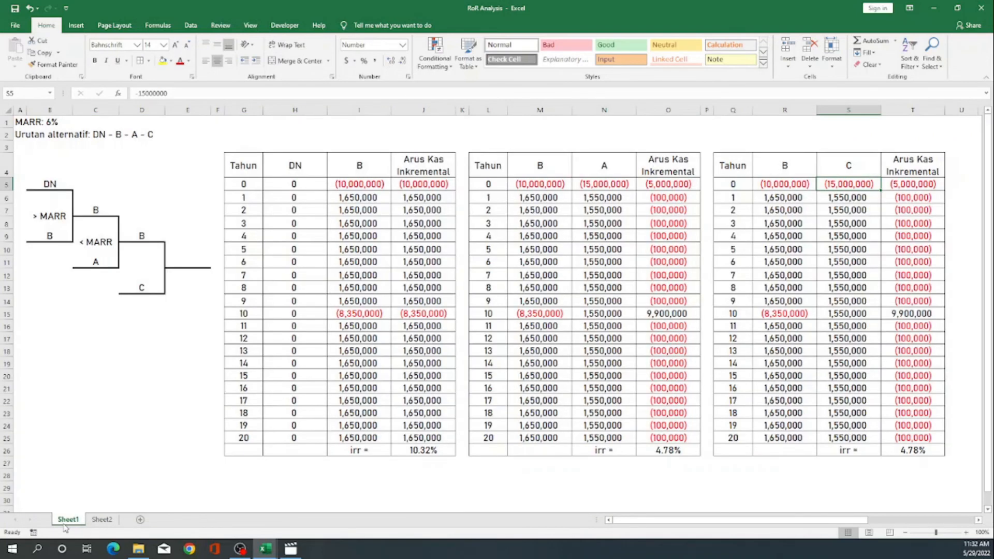
pyautogui.write('-20')
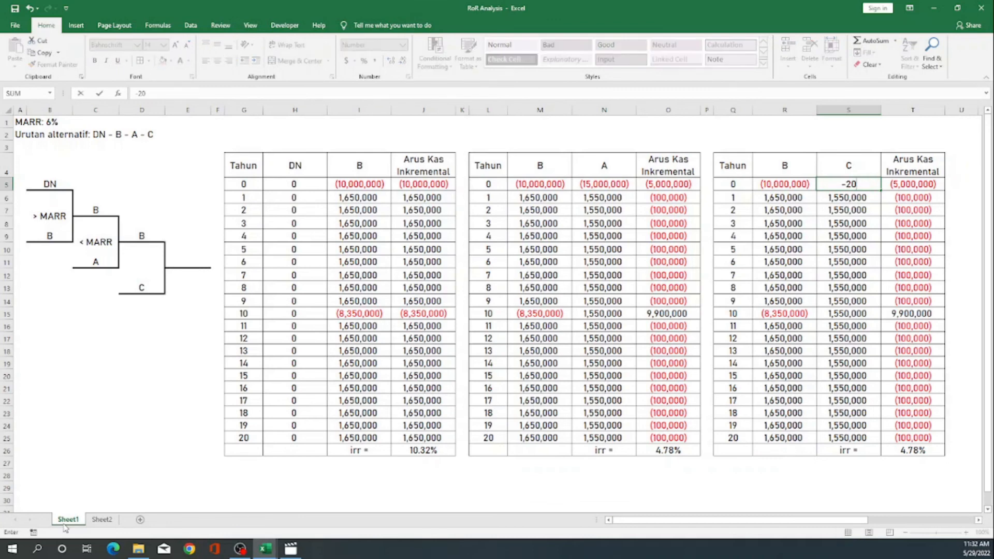
pyautogui.write('000000')
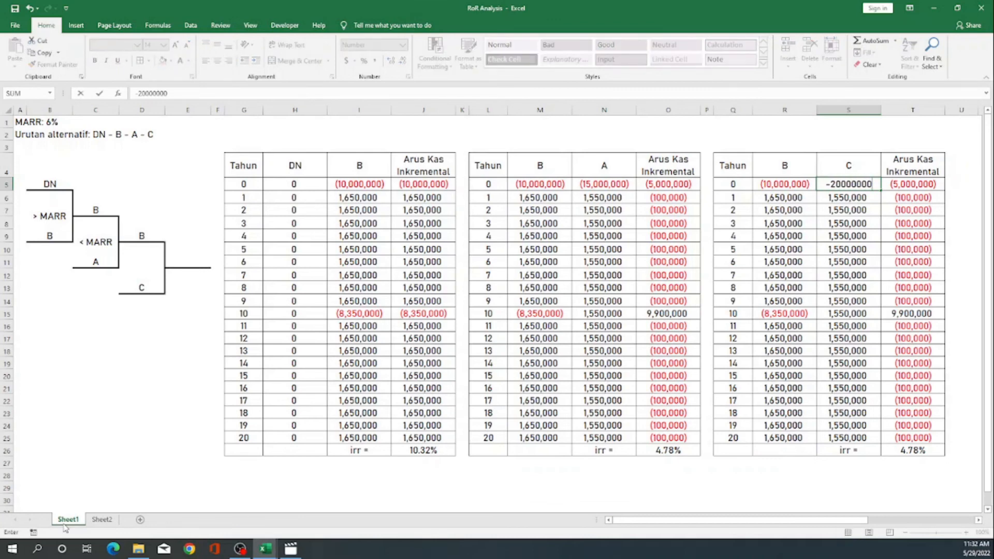
pyautogui.press('Return')
# - Fill C's cash flows for years 1 to 20 (S6:S25) with 2050000 in one entry
pyautogui.hotkey('shift', 'Down')
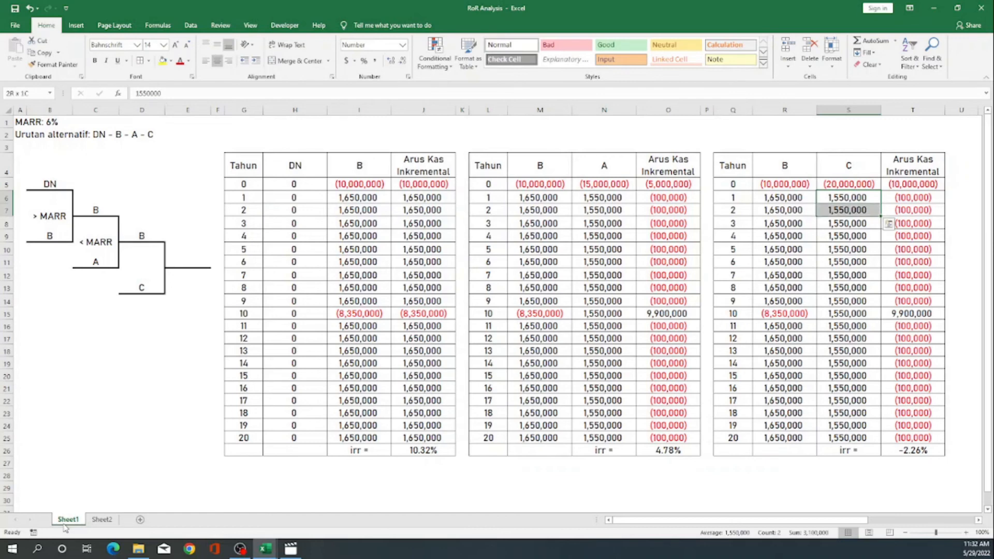
pyautogui.hotkey('shift', 'Down')
pyautogui.hotkey('shift', 'Down')
pyautogui.hotkey('shift', 'Down')
pyautogui.hotkey('shift', 'Down')
pyautogui.hotkey('shift', 'Down')
pyautogui.hotkey('shift', 'Down')
pyautogui.hotkey('shift', 'Down')
pyautogui.hotkey('shift', 'Down')
pyautogui.hotkey('shift', 'Down')
pyautogui.hotkey('shift', 'Down')
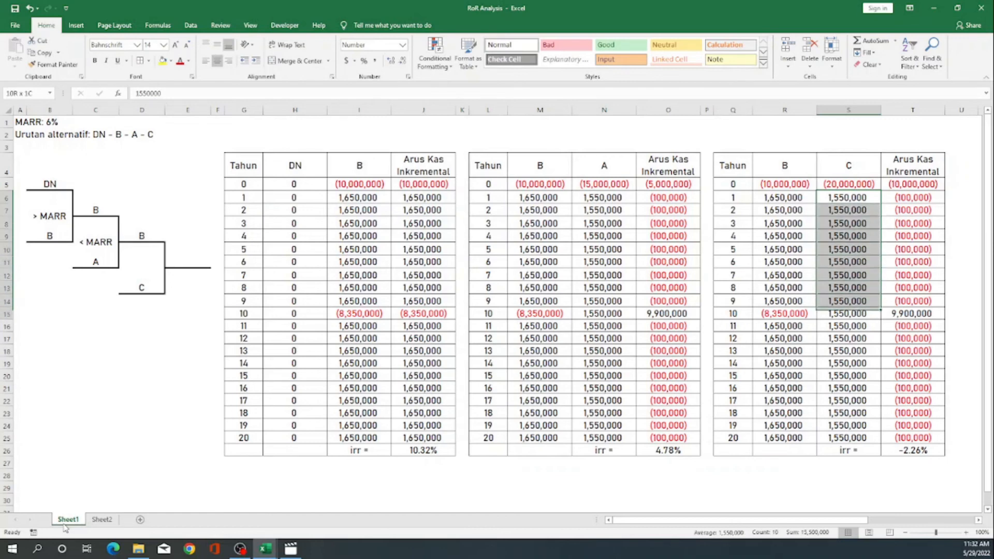
pyautogui.hotkey('shift', 'Down')
pyautogui.hotkey('shift', 'Down')
pyautogui.hotkey('shift', 'Down')
pyautogui.hotkey('shift', 'Down')
pyautogui.hotkey('shift', 'Down')
pyautogui.hotkey('shift', 'Down')
pyautogui.hotkey('shift', 'Down')
pyautogui.hotkey('shift', 'Down')
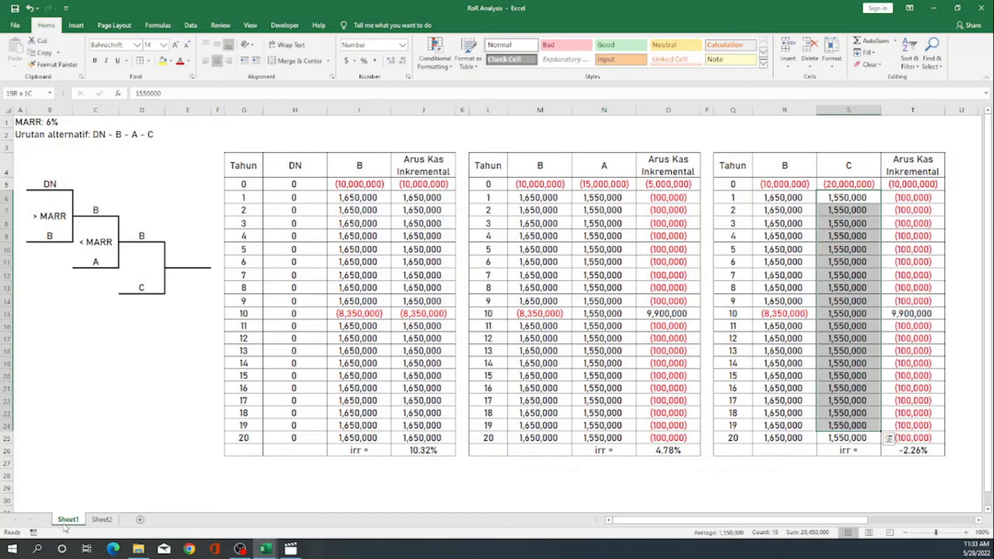
pyautogui.write('2050')
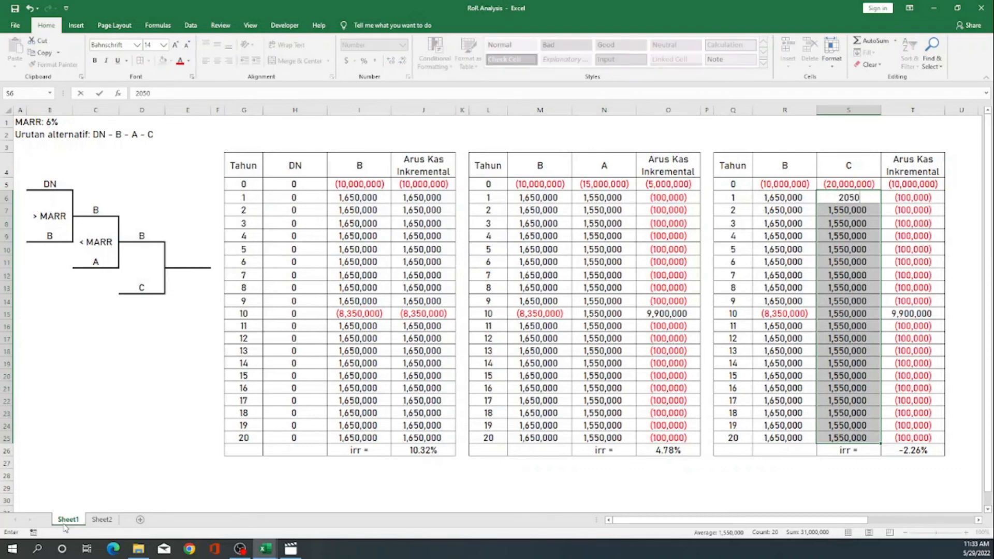
pyautogui.write('000')
pyautogui.hotkey('ctrl', 'Return')
# - Go through the incremental cash flows of B versus C in column T and examine the IRR in T26 against the 6% MARR
pyautogui.press('Right')
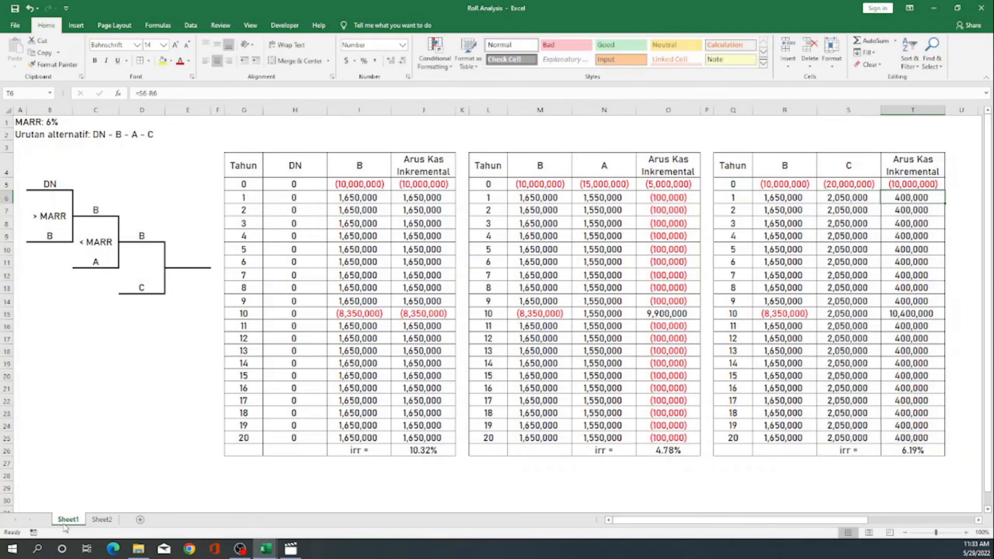
pyautogui.press('Down')
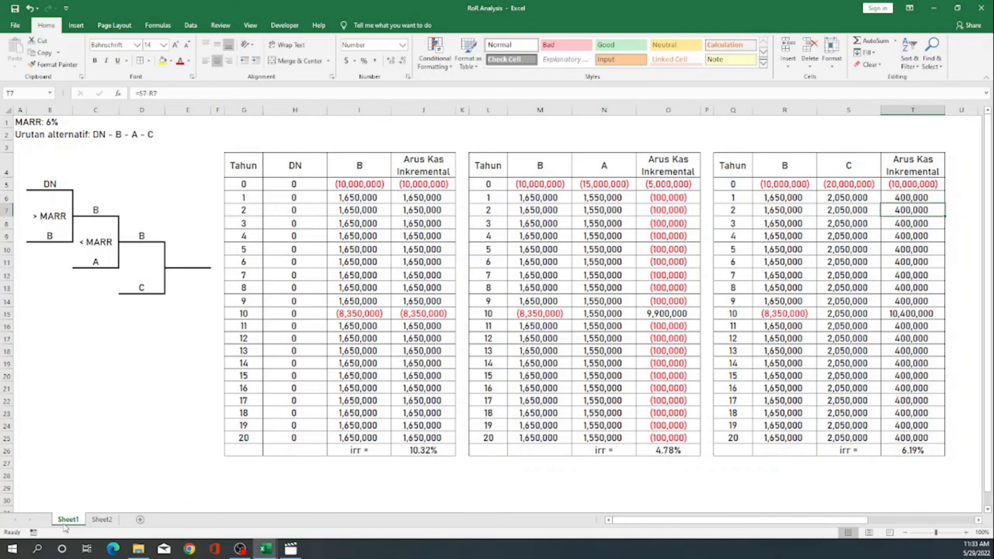
pyautogui.press('Down')
pyautogui.press('Down')
pyautogui.press('Down')
pyautogui.press('Down')
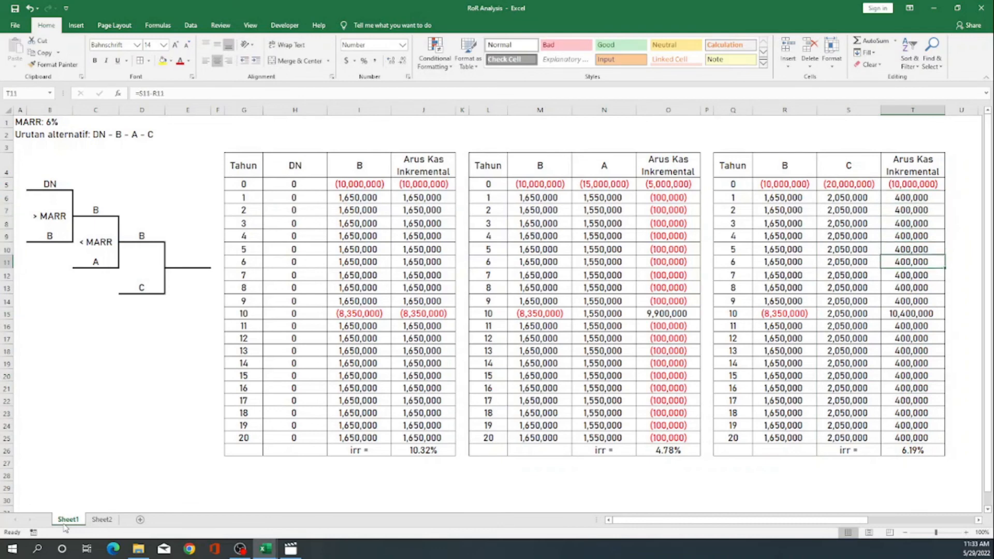
pyautogui.press('Down')
pyautogui.press('Down')
pyautogui.press('Down')
pyautogui.press('Down')
pyautogui.press('Down')
pyautogui.press('Down')
pyautogui.press('Down')
pyautogui.press('Down')
pyautogui.press('Down')
pyautogui.press('Down')
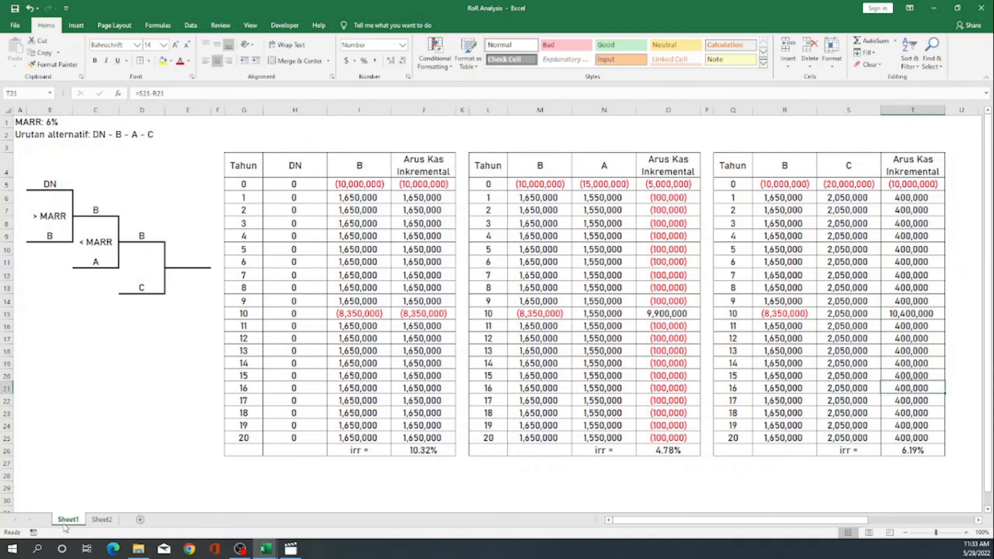
pyautogui.press('Down')
pyautogui.press('Down')
pyautogui.press('Down')
pyautogui.press('Down')
pyautogui.press('Down')
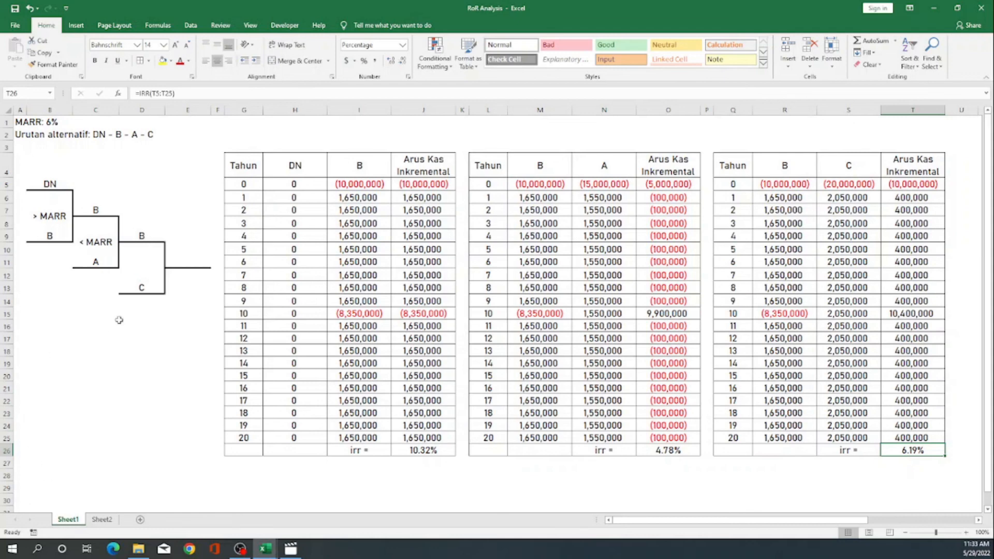
# - Write "> MARR" between B and C in the bracket and enter C in cell E11 as the final winner
pyautogui.click(154, 271)
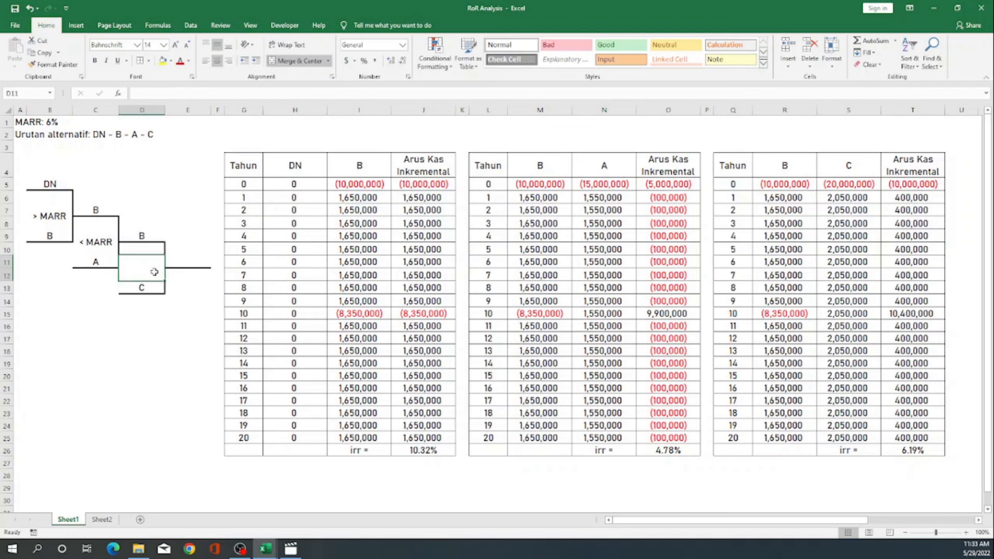
pyautogui.write('>')
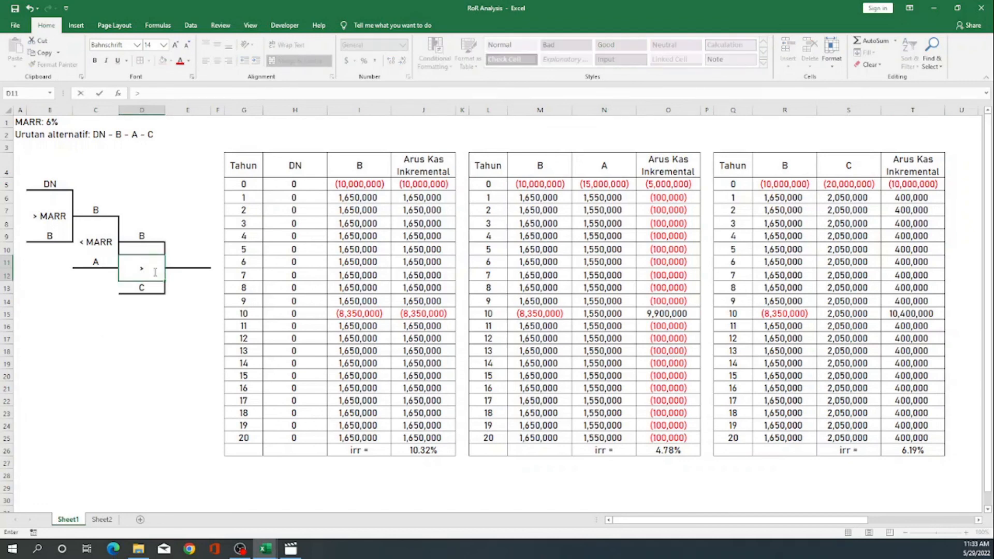
pyautogui.write(' MARR')
pyautogui.press('Tab')
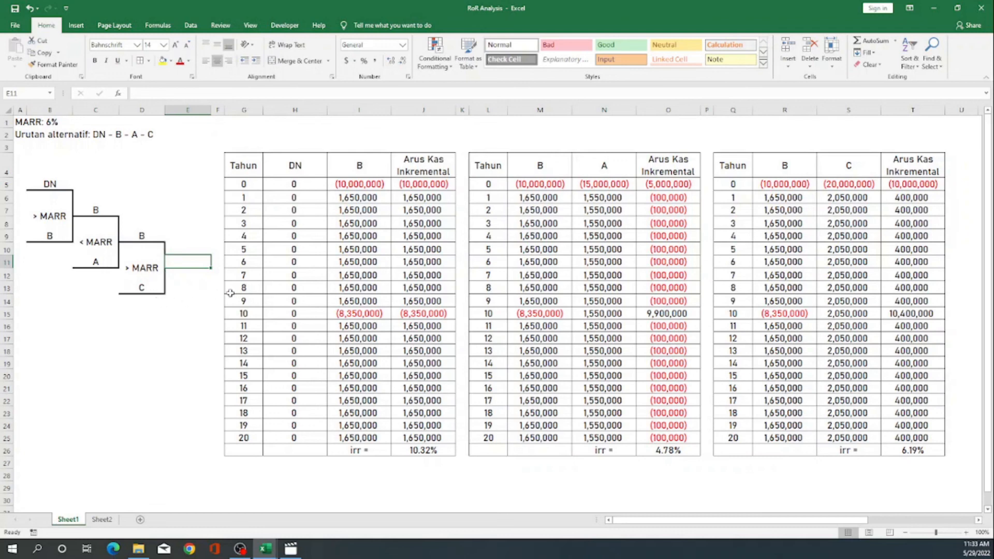
pyautogui.write('C')
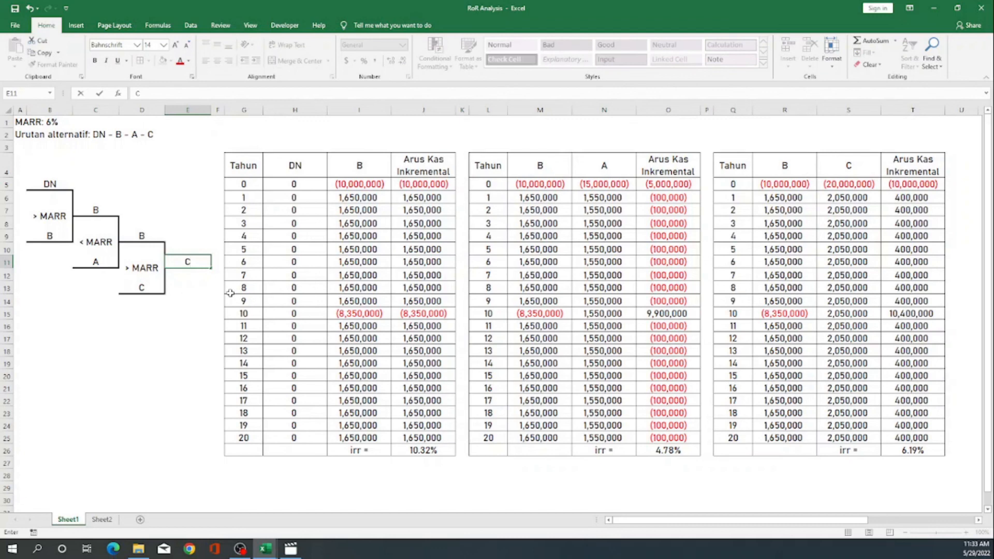
pyautogui.press('Return')
pyautogui.press('Down')
pyautogui.press('Down')
pyautogui.press('Down')
pyautogui.press('Down')
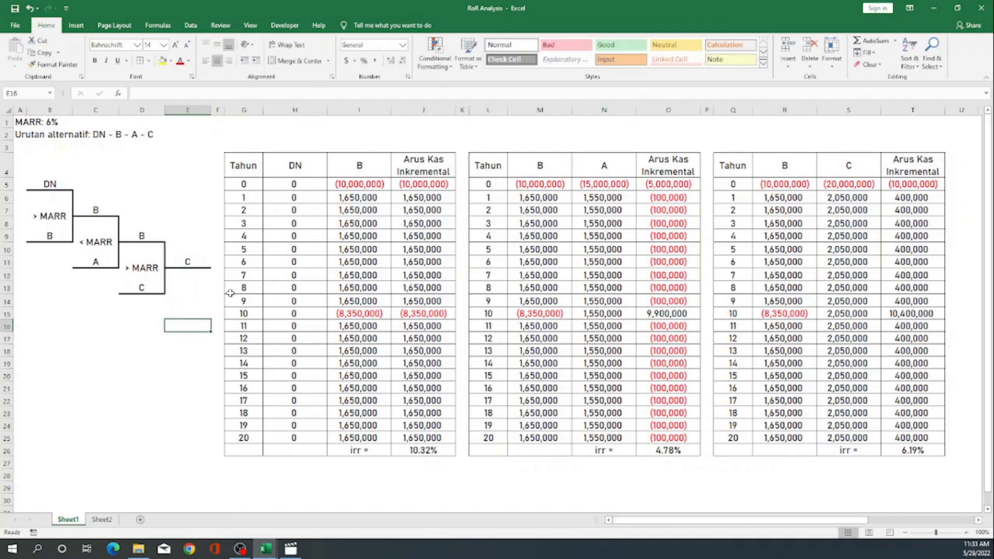